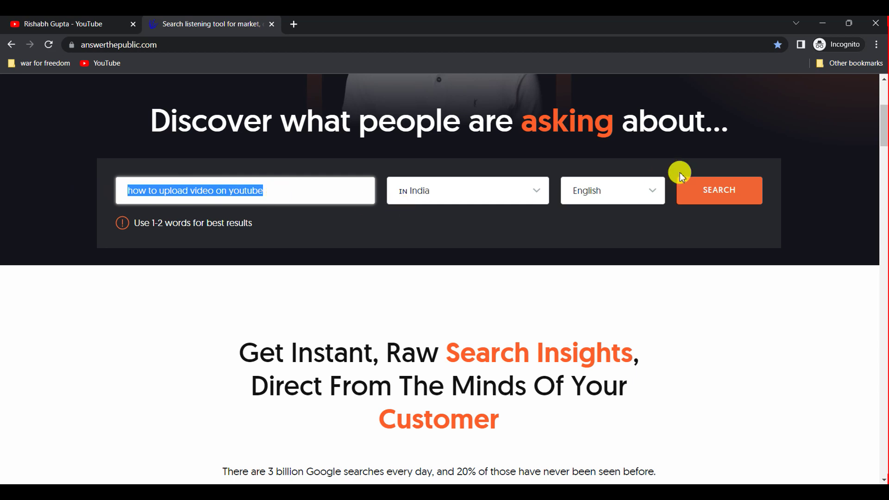
Step: Submit the India search for "how to upload video on youtube" and register with the listed Google account
{"action": "left_click", "coordinate": [708, 193]}
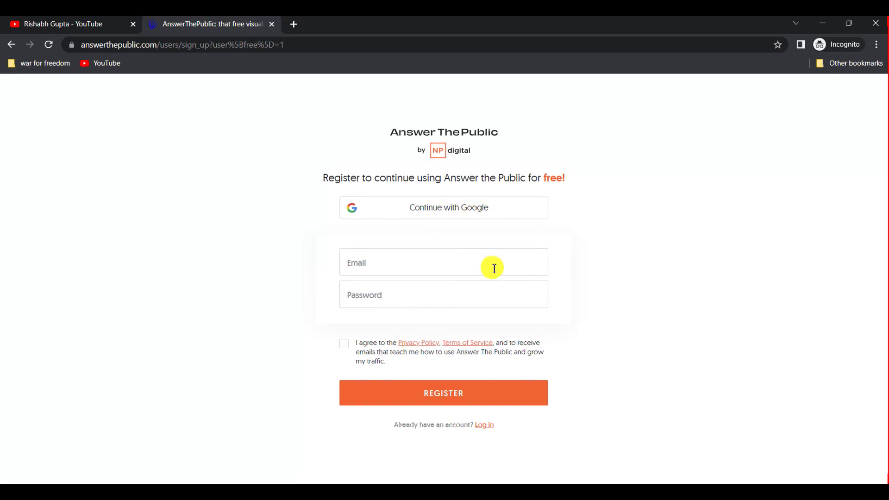
{"action": "left_click", "coordinate": [447, 211]}
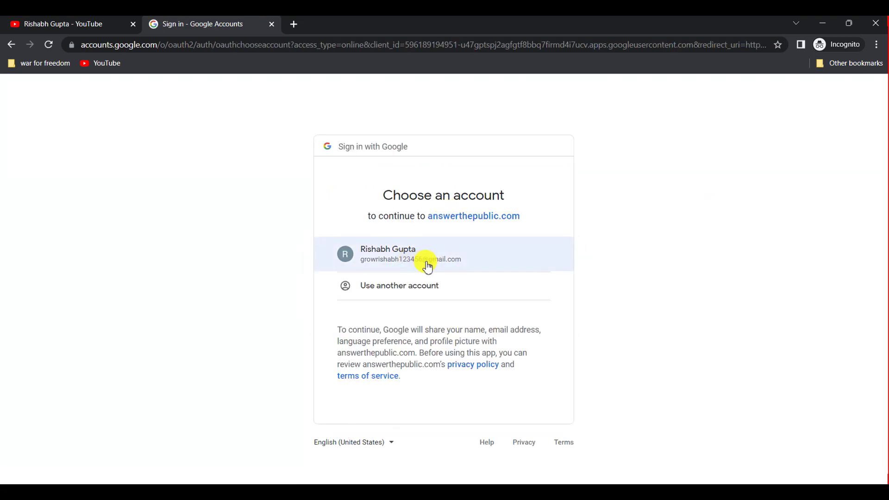
{"action": "left_click", "coordinate": [423, 262]}
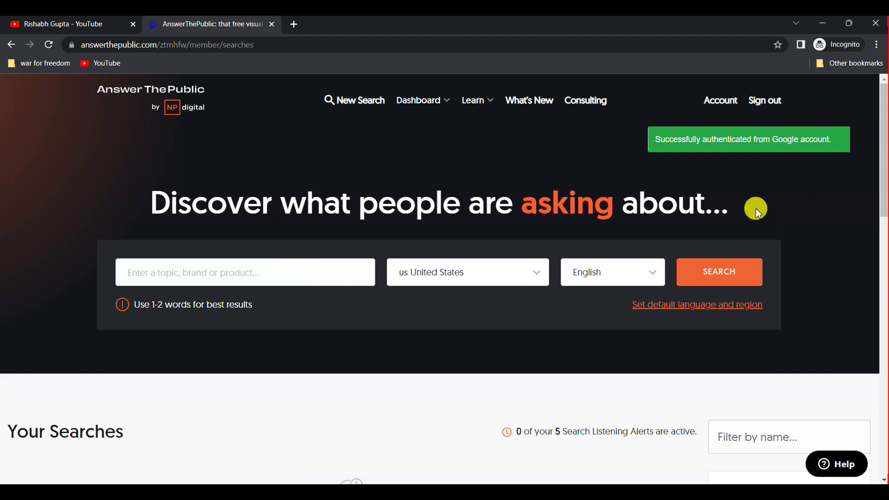
Step: Enter "how to upload video on youtube" as the search topic
{"action": "mouse_move", "coordinate": [881, 159]}
{"action": "left_mouse_down"}
{"action": "mouse_move", "coordinate": [884, 226]}
{"action": "mouse_move", "coordinate": [883, 168]}
{"action": "left_mouse_up"}
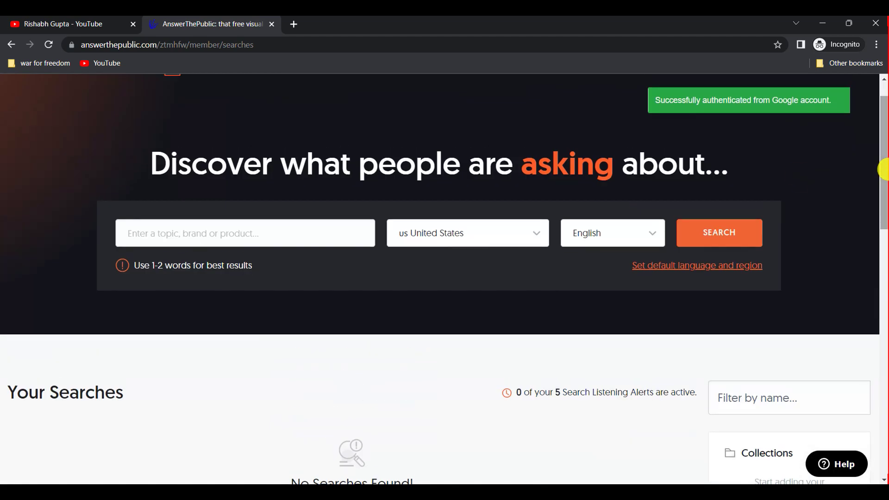
{"action": "left_click", "coordinate": [190, 241]}
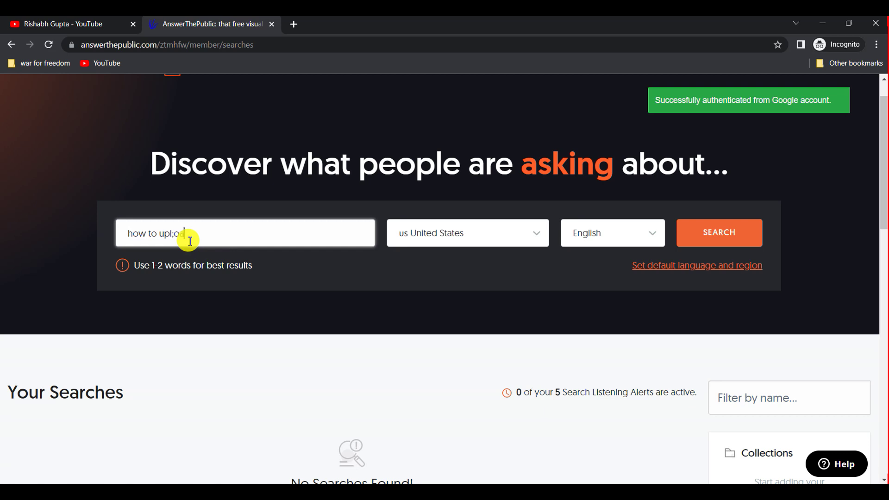
{"action": "type", "text": "how to upload youtube video"}
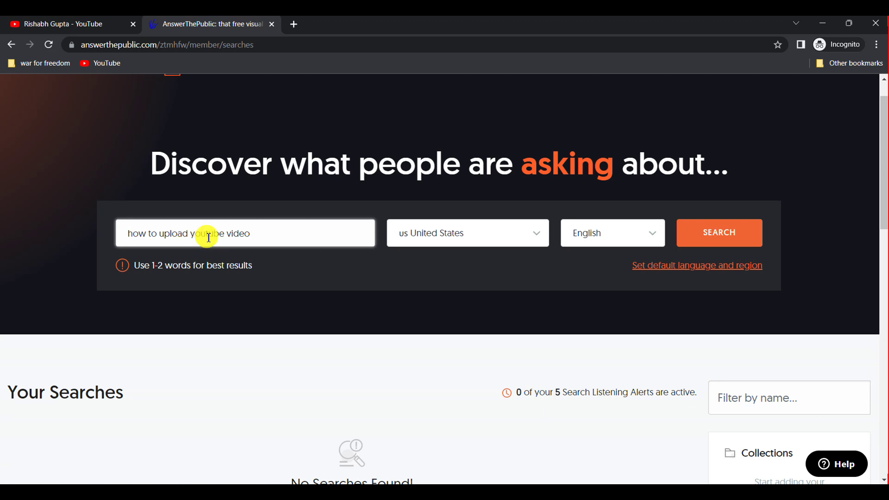
{"action": "left_click_drag", "start_coordinate": [260, 233], "coordinate": [197, 238]}
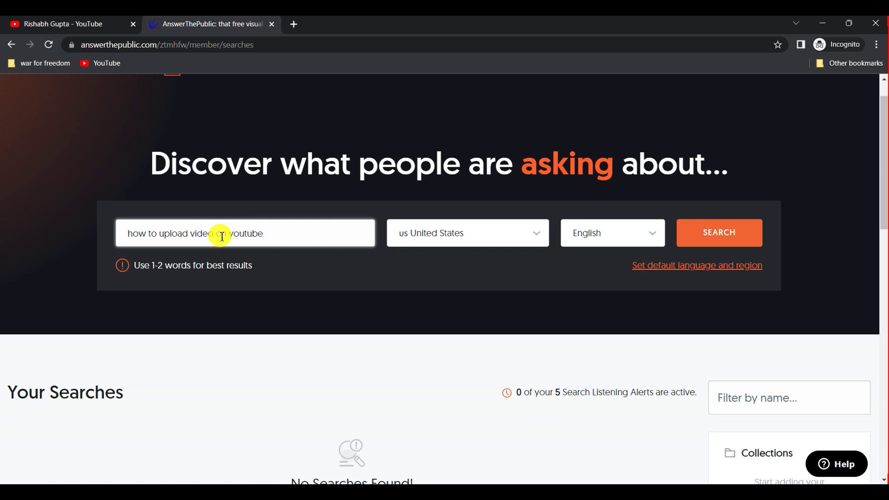
Step: Set the search region to India and run the search in English
{"action": "left_click", "coordinate": [433, 227]}
{"action": "scroll", "coordinate": [454, 273], "scroll_direction": "up", "scroll_amount": 1}
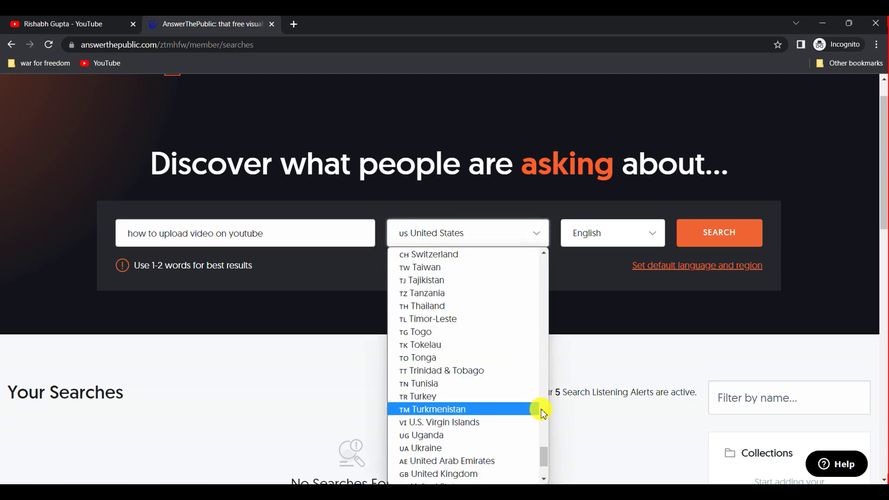
{"action": "left_click_drag", "start_coordinate": [547, 459], "coordinate": [537, 350]}
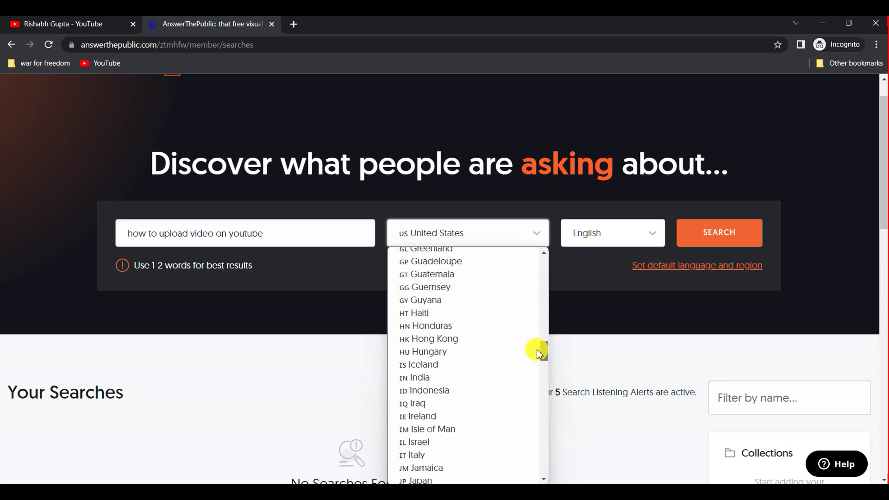
{"action": "left_click", "coordinate": [453, 377]}
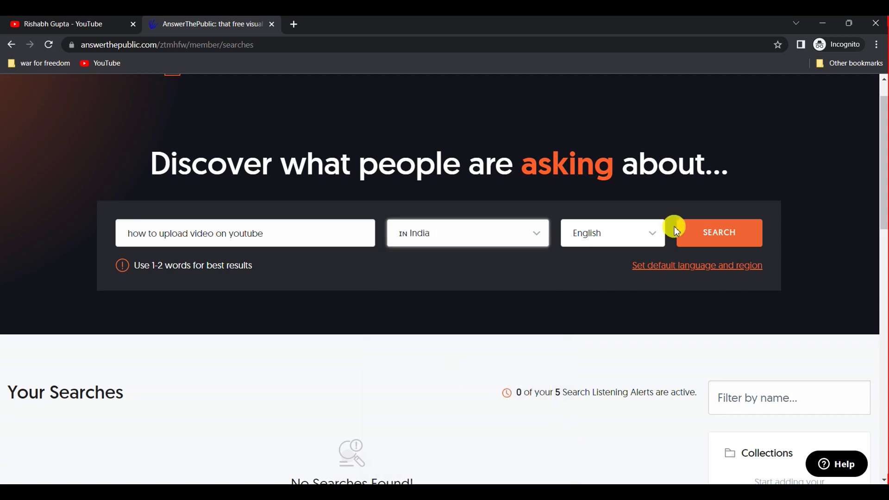
{"action": "left_click", "coordinate": [718, 233]}
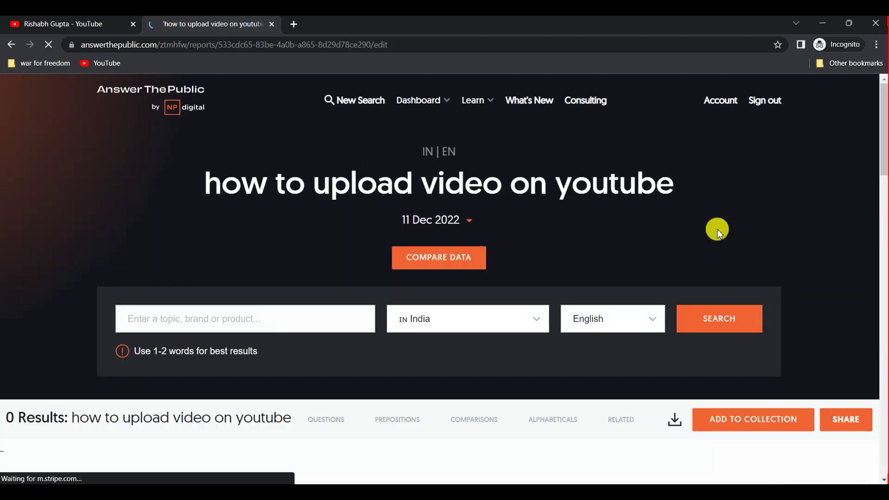
Step: Examine the Questions visualisation and its key indicators for search popularity in the report
{"action": "left_click_drag", "start_coordinate": [883, 111], "coordinate": [884, 148]}
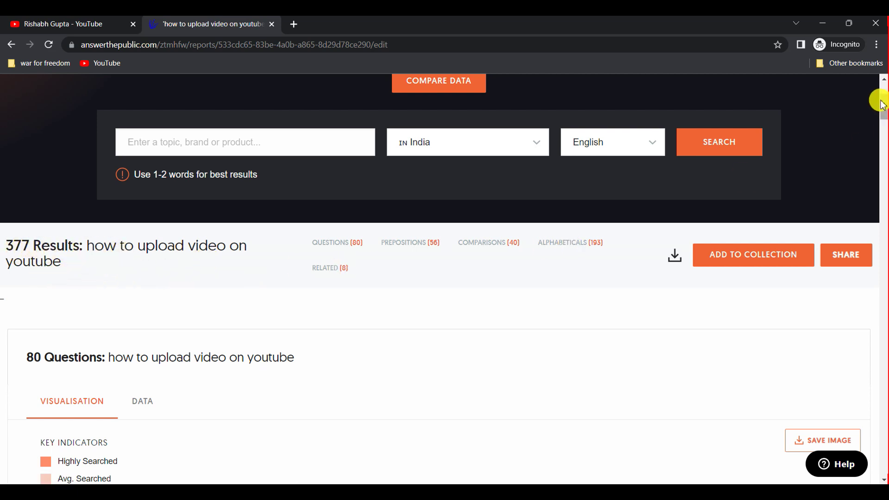
{"action": "left_click_drag", "start_coordinate": [883, 108], "coordinate": [883, 145]}
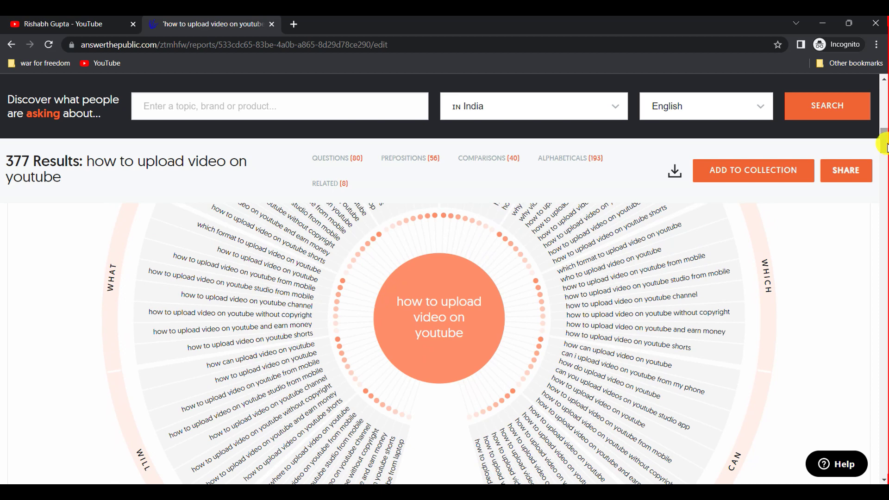
{"action": "left_click_drag", "start_coordinate": [883, 145], "coordinate": [883, 116]}
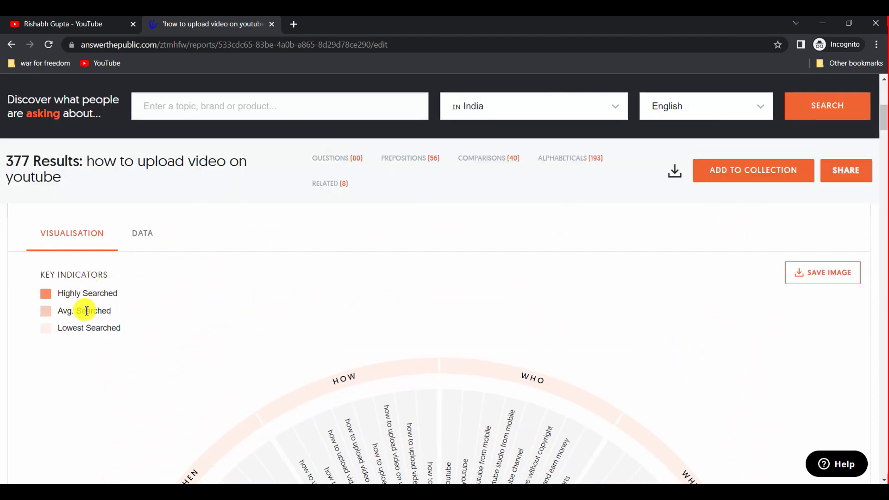
{"action": "left_click_drag", "start_coordinate": [884, 128], "coordinate": [883, 139]}
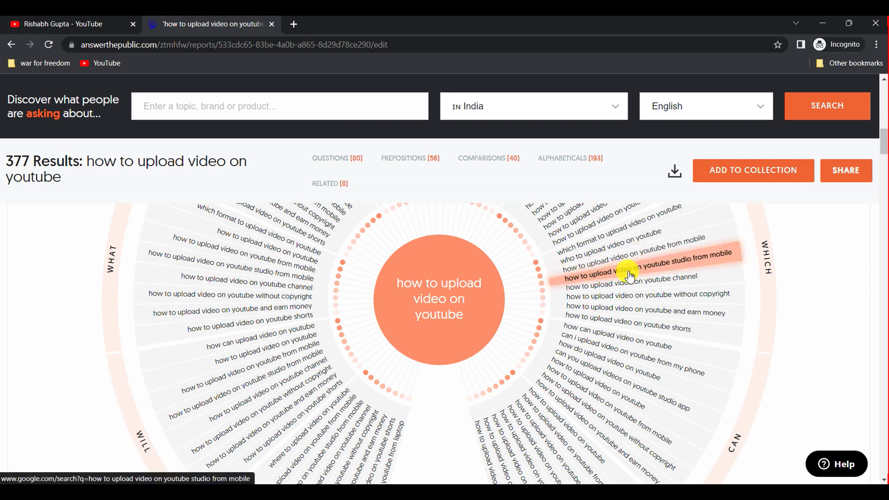
{"action": "left_click_drag", "start_coordinate": [884, 142], "coordinate": [885, 133]}
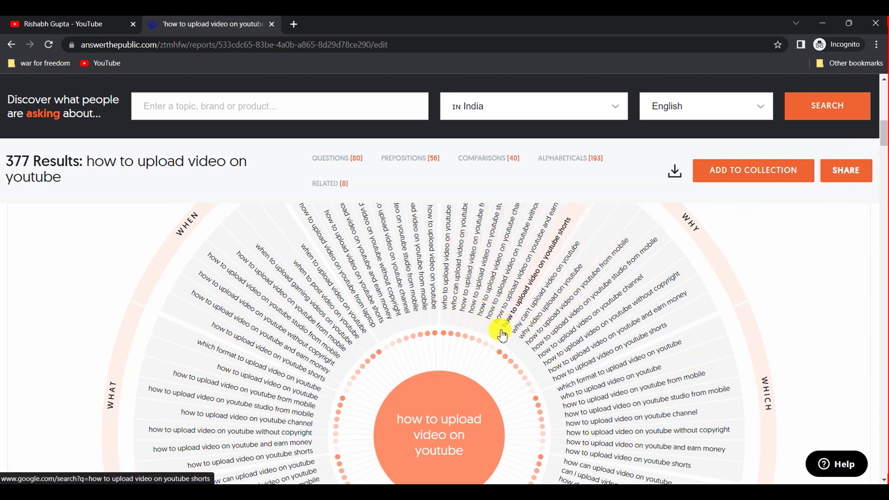
Step: Switch to YouTube, open the channel's uploaded video for editing in YouTube Studio, and show its tags
{"action": "left_click", "coordinate": [69, 23]}
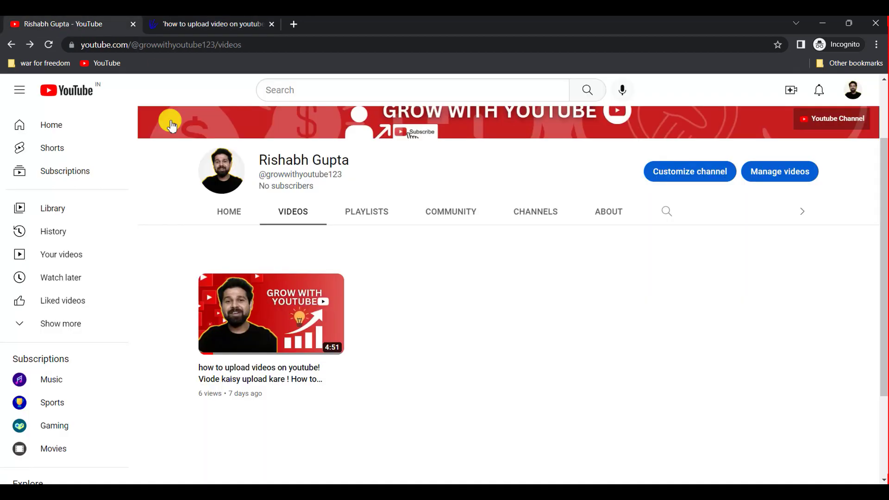
{"action": "left_click", "coordinate": [291, 305]}
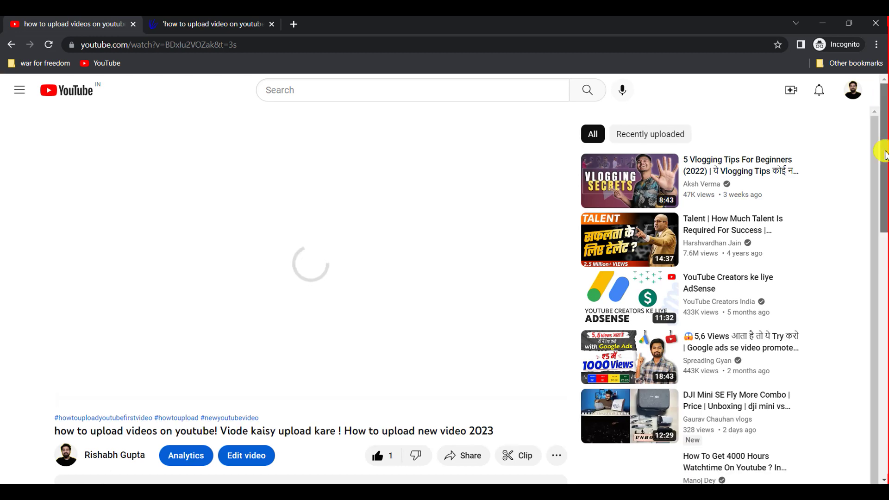
{"action": "left_click_drag", "start_coordinate": [881, 149], "coordinate": [883, 210]}
{"action": "left_click", "coordinate": [252, 279]}
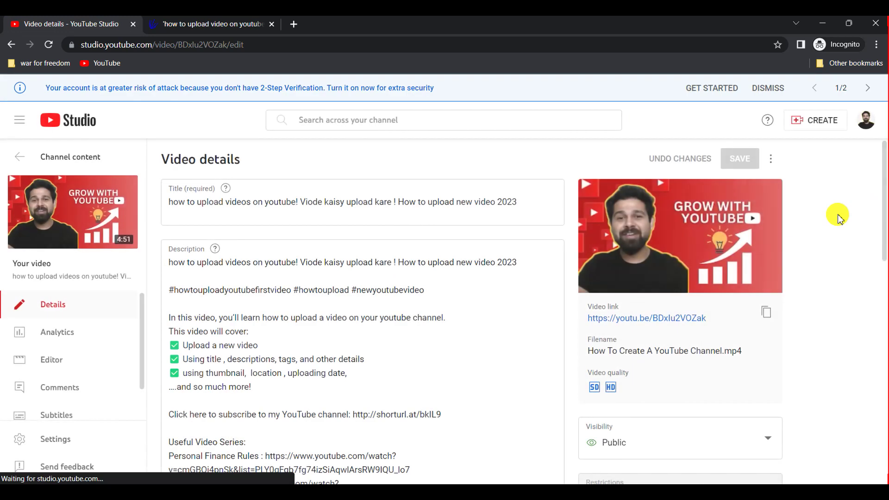
{"action": "left_click_drag", "start_coordinate": [883, 200], "coordinate": [884, 422]}
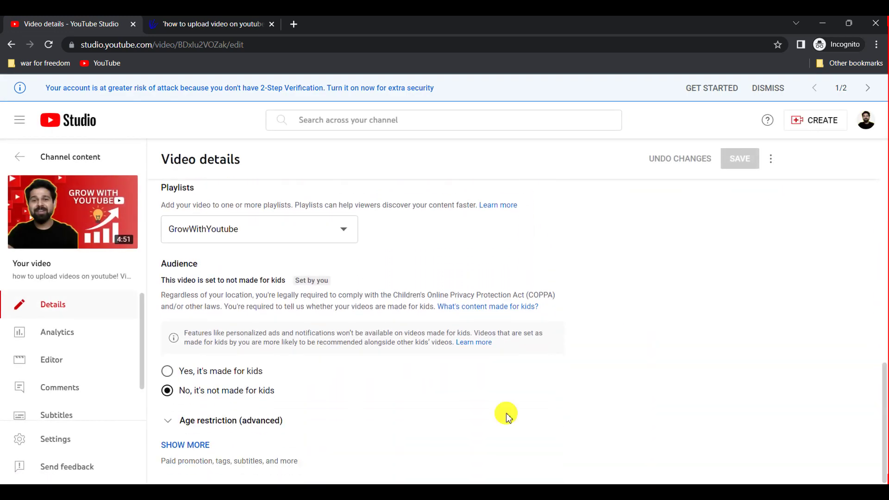
{"action": "left_click", "coordinate": [186, 447]}
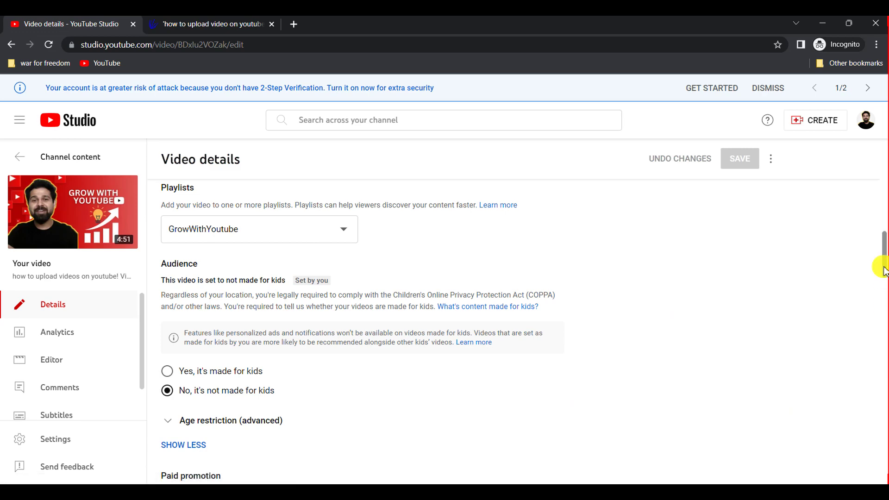
{"action": "scroll", "coordinate": [884, 271], "scroll_direction": "down", "scroll_amount": 10}
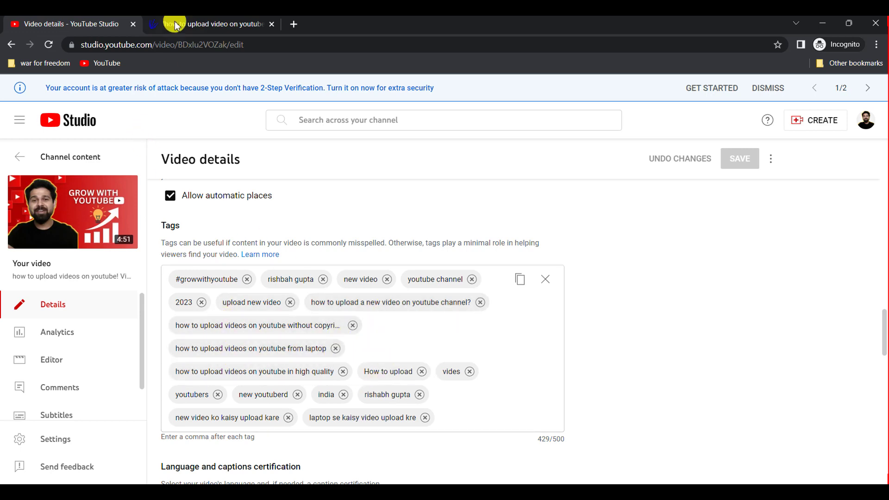
Step: Return to the AnswerThePublic report and examine the keyword phrases around the whole Questions wheel as tag ideas
{"action": "left_click", "coordinate": [246, 21]}
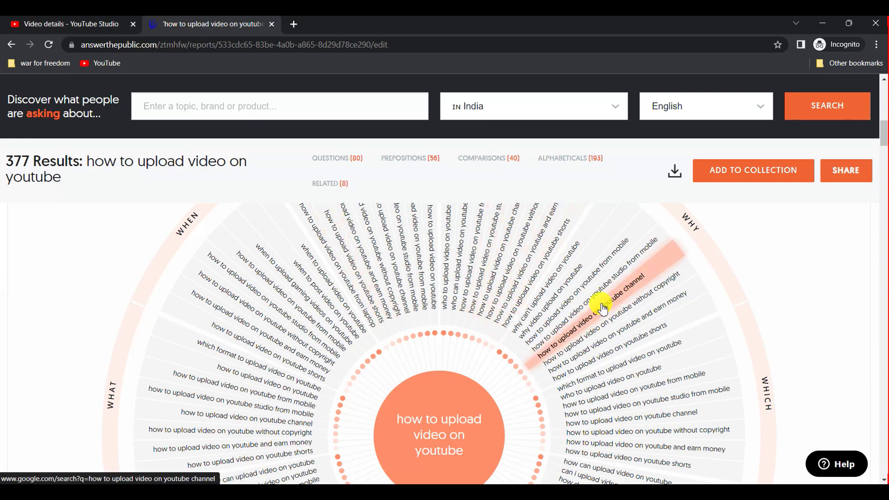
{"action": "mouse_move", "coordinate": [882, 135]}
{"action": "left_mouse_down"}
{"action": "mouse_move", "coordinate": [881, 147]}
{"action": "mouse_move", "coordinate": [881, 123]}
{"action": "mouse_move", "coordinate": [883, 130]}
{"action": "left_mouse_up"}
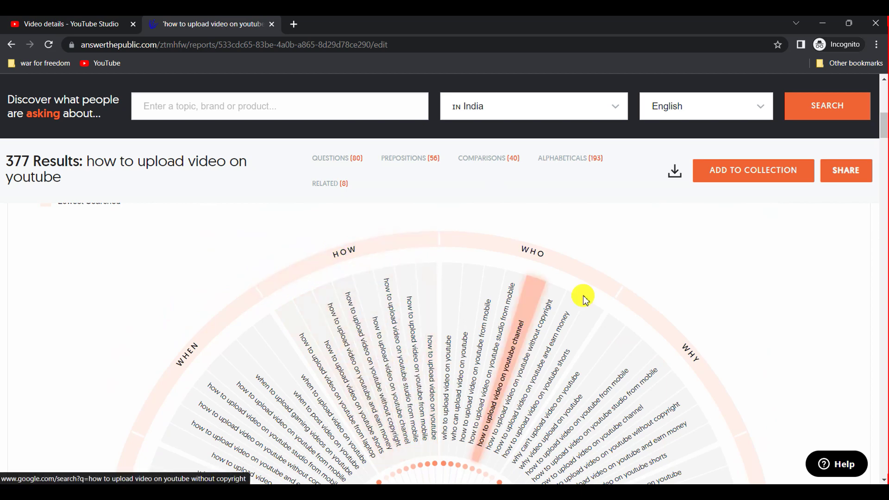
{"action": "left_click_drag", "start_coordinate": [881, 127], "coordinate": [882, 139]}
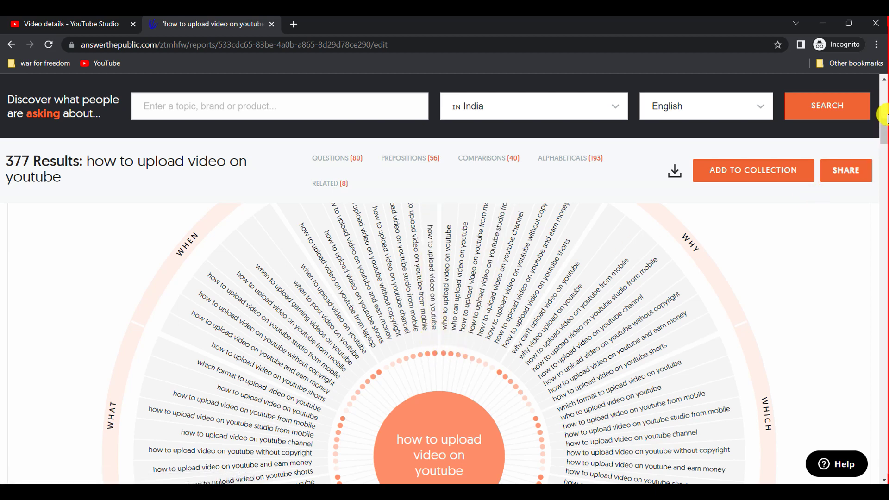
{"action": "mouse_move", "coordinate": [885, 124]}
{"action": "left_mouse_down"}
{"action": "mouse_move", "coordinate": [884, 113]}
{"action": "mouse_move", "coordinate": [884, 127]}
{"action": "left_mouse_up"}
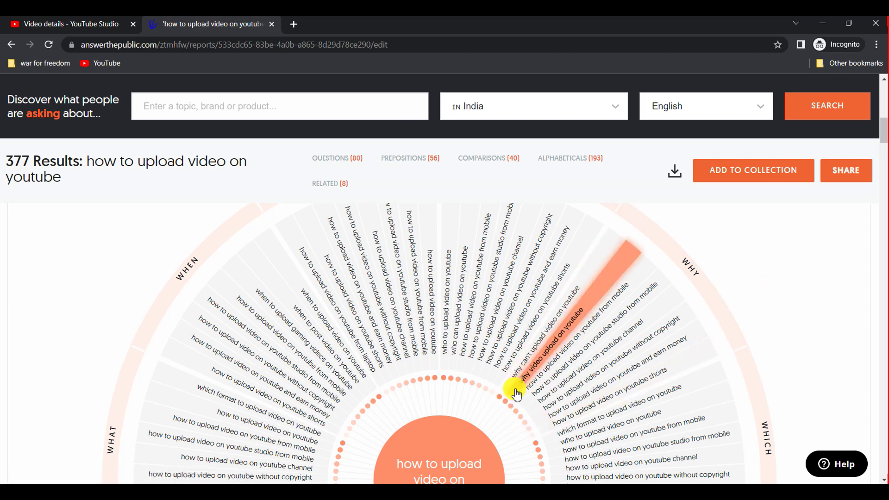
{"action": "left_click_drag", "start_coordinate": [881, 124], "coordinate": [881, 149]}
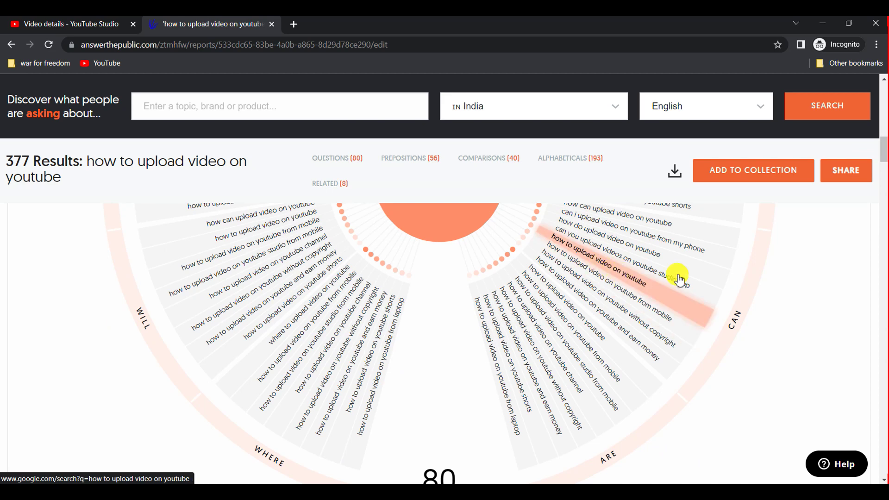
{"action": "scroll", "coordinate": [883, 141], "scroll_direction": "up", "scroll_amount": 3}
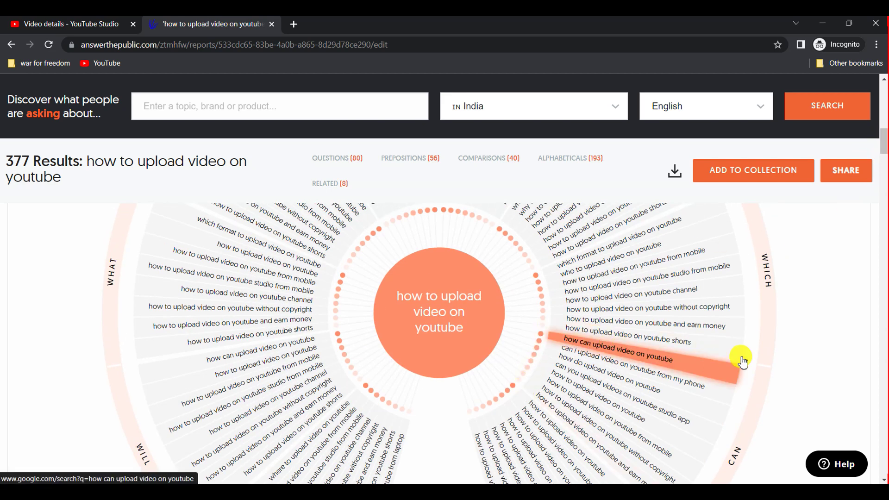
{"action": "scroll", "coordinate": [884, 147], "scroll_direction": "down", "scroll_amount": 6}
{"action": "scroll", "coordinate": [884, 148], "scroll_direction": "up", "scroll_amount": 2}
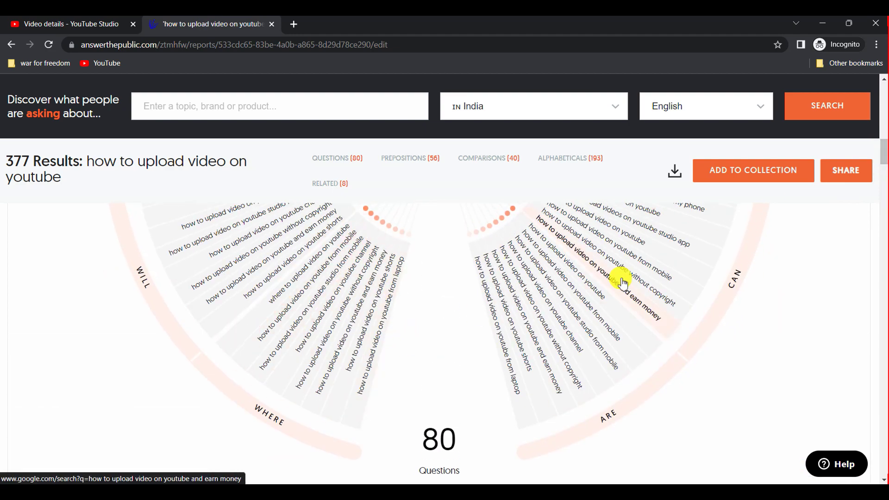
{"action": "scroll", "coordinate": [884, 158], "scroll_direction": "up", "scroll_amount": 3}
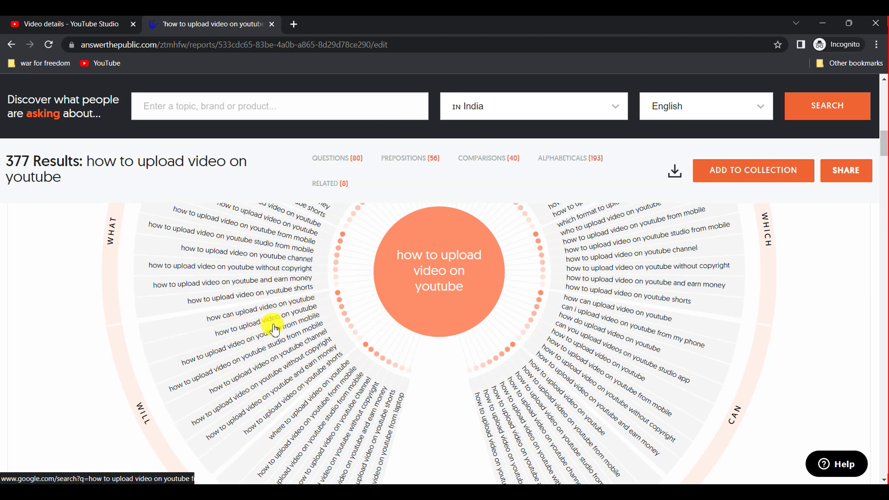
{"action": "scroll", "coordinate": [881, 135], "scroll_direction": "up", "scroll_amount": 3}
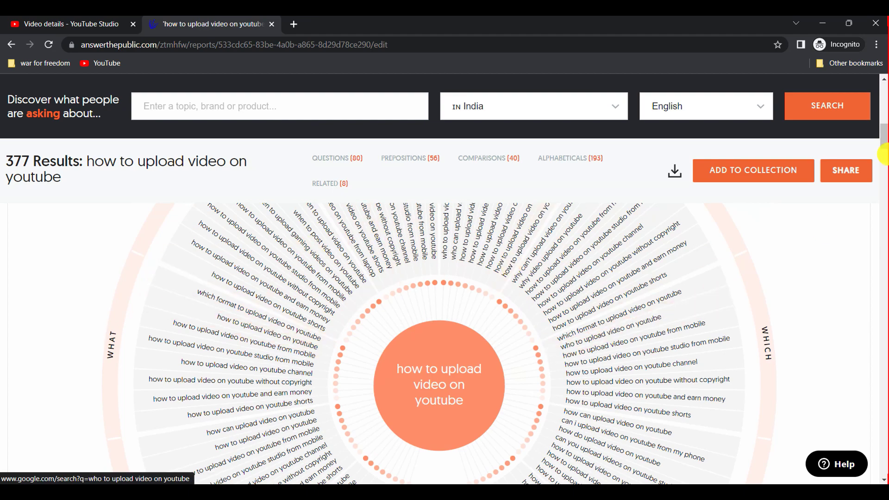
{"action": "left_click_drag", "start_coordinate": [885, 141], "coordinate": [884, 131]}
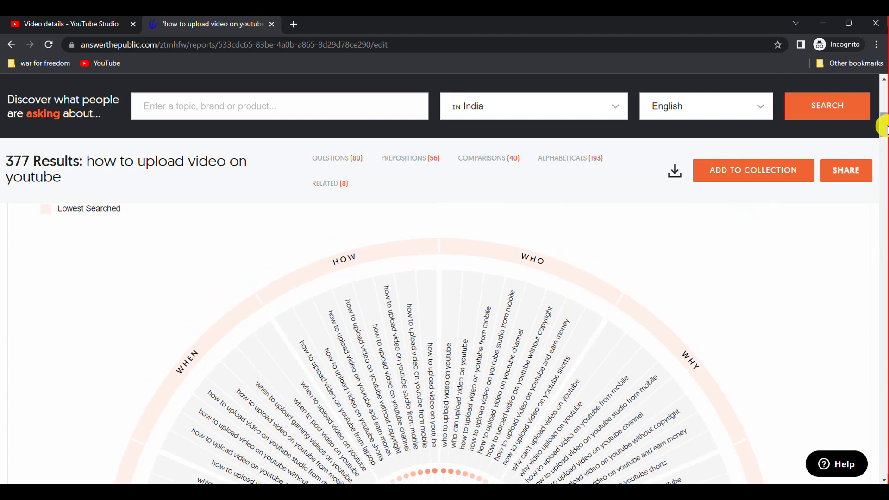
{"action": "mouse_move", "coordinate": [885, 128]}
{"action": "left_mouse_down"}
{"action": "mouse_move", "coordinate": [883, 114]}
{"action": "mouse_move", "coordinate": [885, 143]}
{"action": "left_mouse_up"}
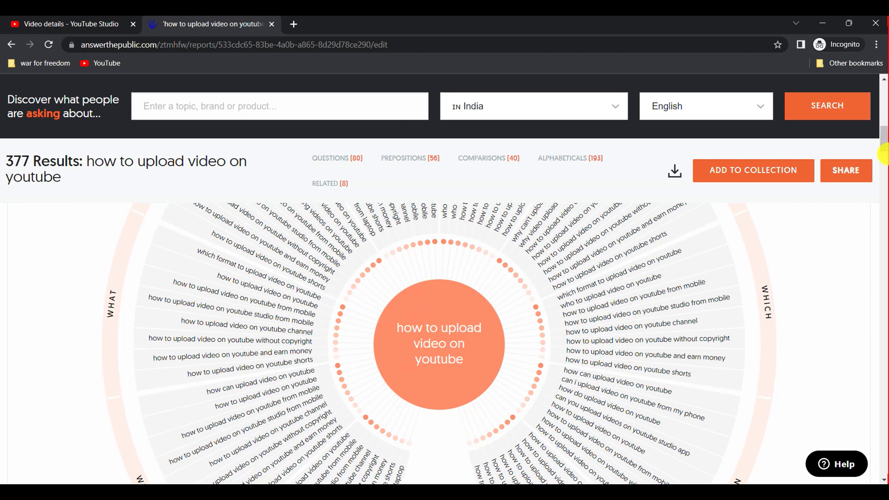
Step: Review the Prepositions visualisation for the "how to upload video on youtube" topic
{"action": "mouse_move", "coordinate": [885, 149]}
{"action": "left_mouse_down"}
{"action": "mouse_move", "coordinate": [883, 217]}
{"action": "mouse_move", "coordinate": [884, 159]}
{"action": "left_mouse_up"}
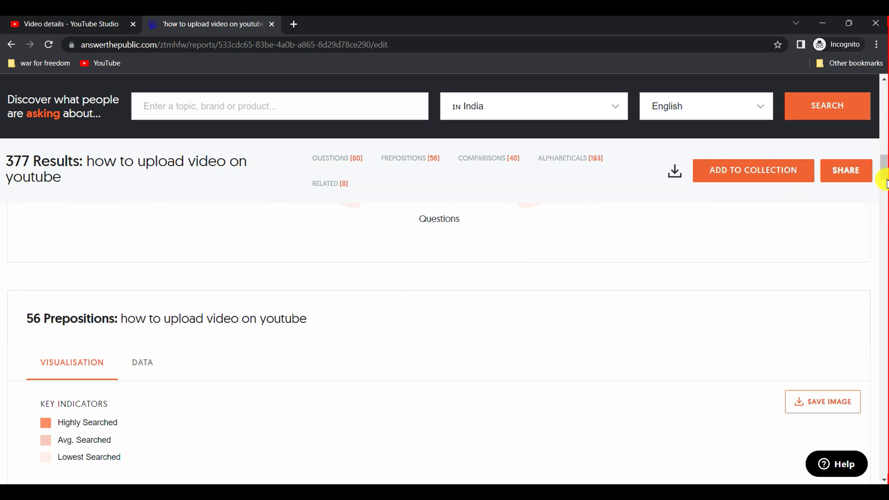
{"action": "left_click_drag", "start_coordinate": [884, 184], "coordinate": [884, 213]}
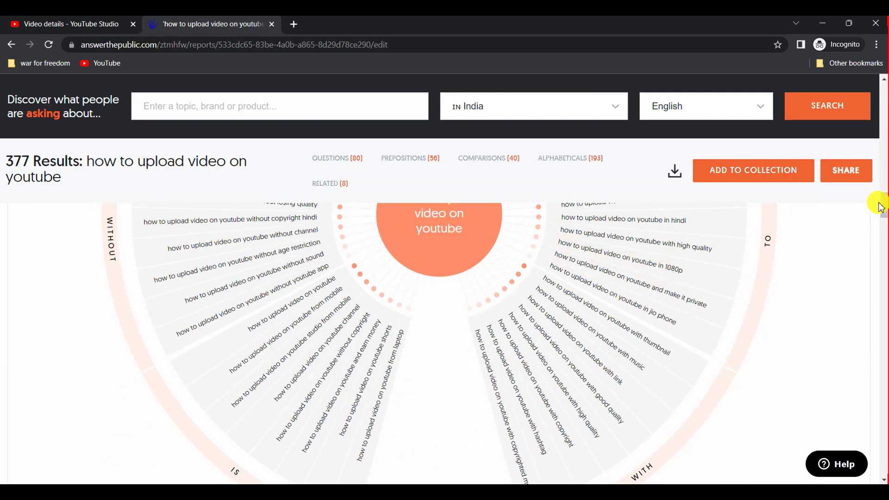
Step: Compare the Prepositions phrases in the report with the video's existing tags in YouTube Studio, returning to the AnswerThePublic report
{"action": "scroll", "coordinate": [882, 207], "scroll_direction": "up", "scroll_amount": 2}
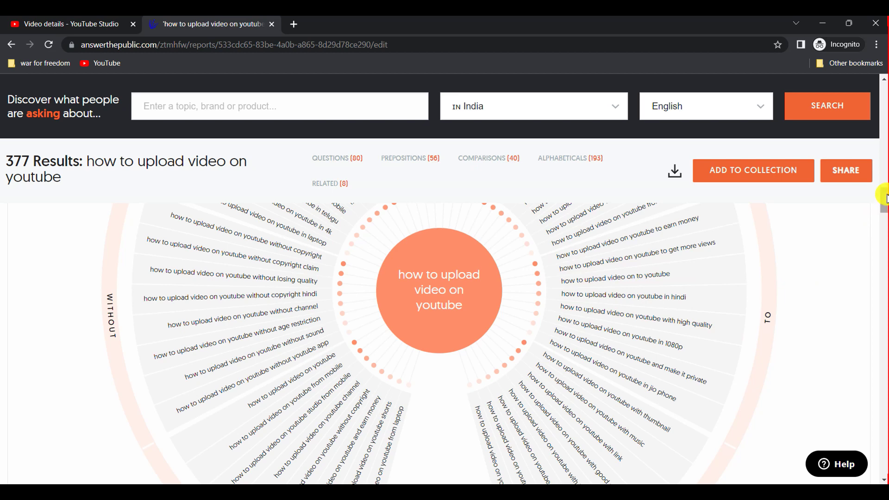
{"action": "left_click_drag", "start_coordinate": [885, 199], "coordinate": [885, 194]}
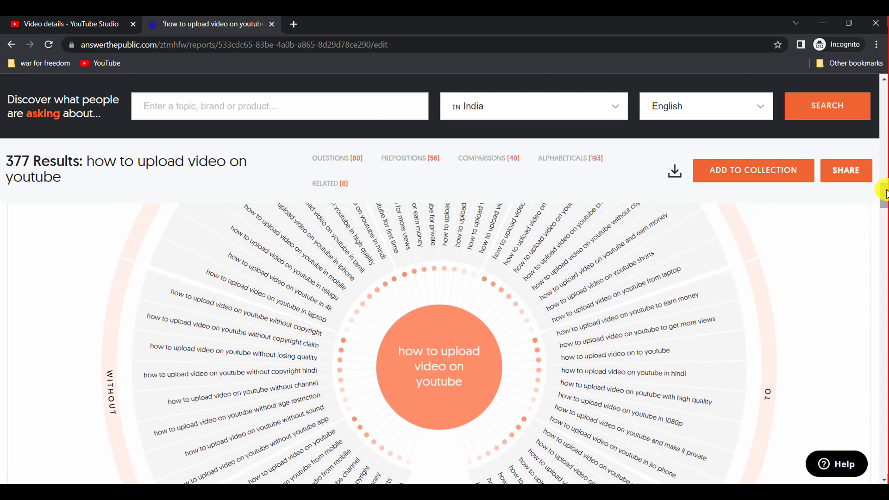
{"action": "key", "text": "ctrl+Page_Up"}
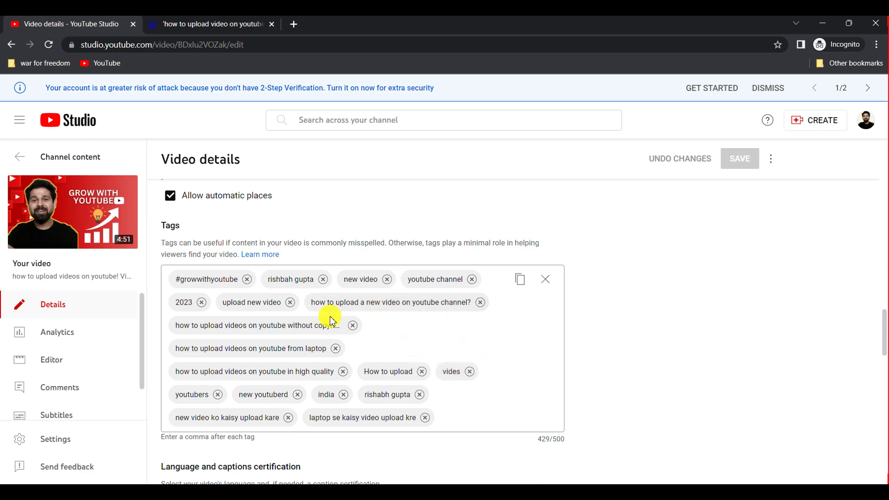
{"action": "left_click", "coordinate": [187, 21]}
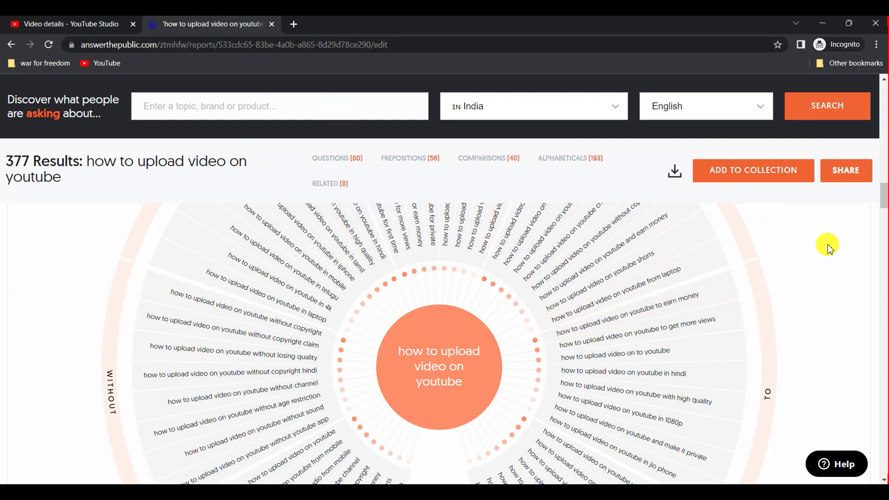
Step: Review the phrases around the Comparisons wheel for the "how to upload video on youtube" topic
{"action": "left_click_drag", "start_coordinate": [883, 202], "coordinate": [884, 235]}
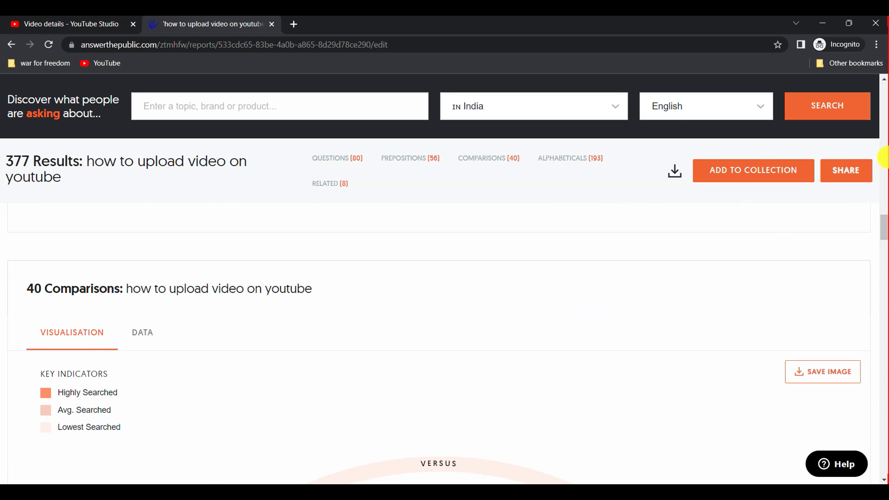
{"action": "left_click_drag", "start_coordinate": [883, 230], "coordinate": [883, 242]}
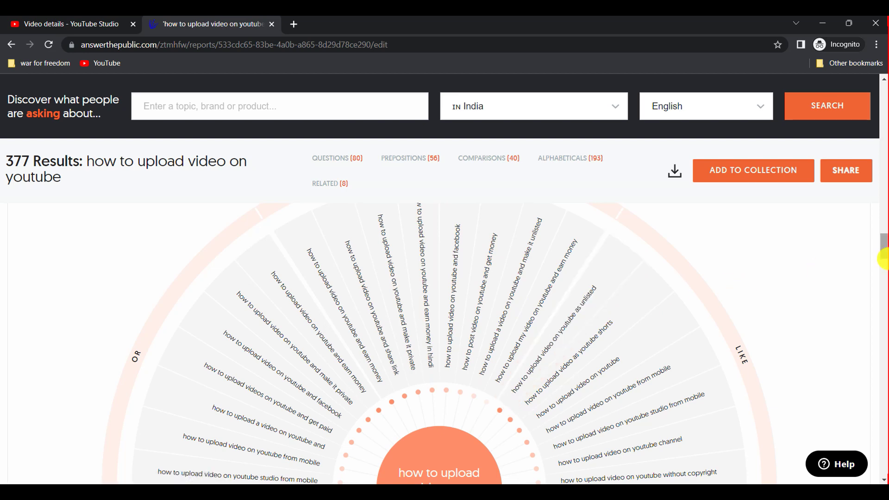
{"action": "left_click_drag", "start_coordinate": [883, 245], "coordinate": [883, 260]}
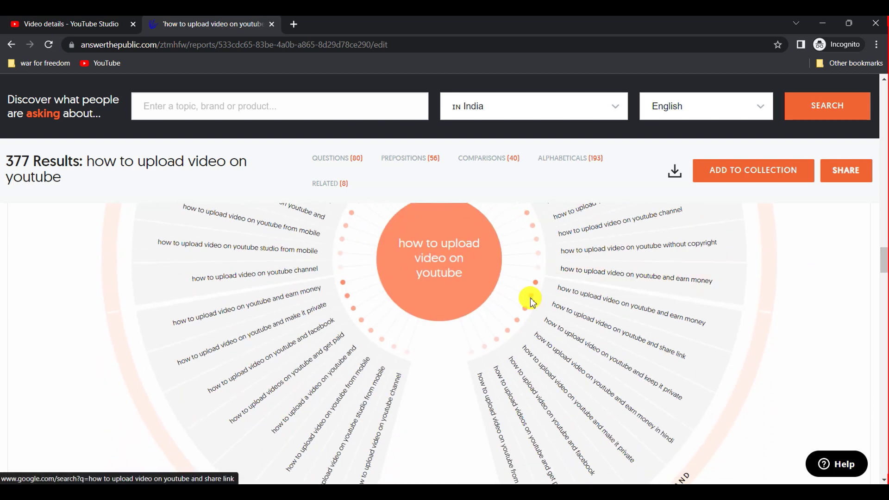
Step: Review the Alphabeticals lists and the Related wheel for the "how to upload video on youtube" topic
{"action": "left_click_drag", "start_coordinate": [883, 260], "coordinate": [885, 284]}
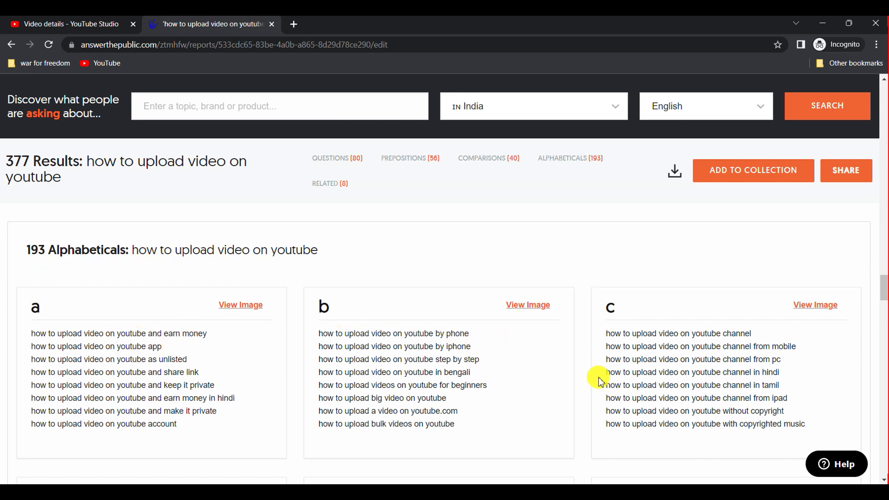
{"action": "left_click_drag", "start_coordinate": [883, 285], "coordinate": [879, 422]}
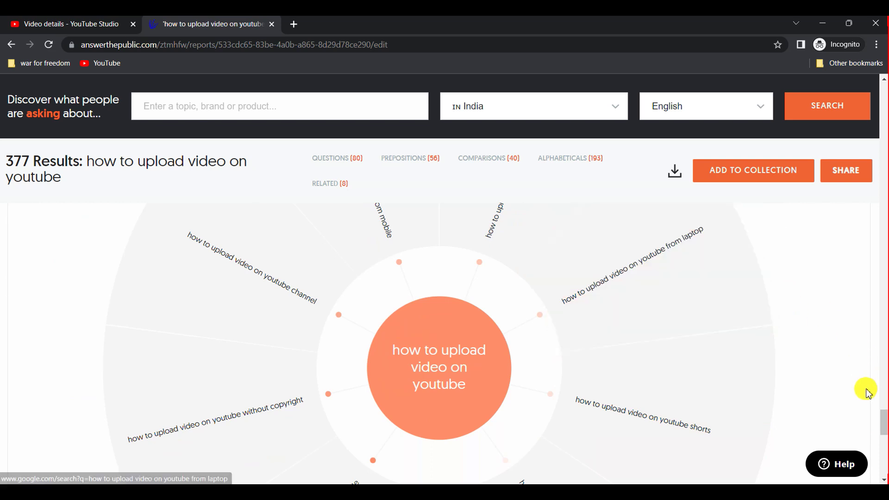
{"action": "left_click_drag", "start_coordinate": [881, 419], "coordinate": [883, 423]}
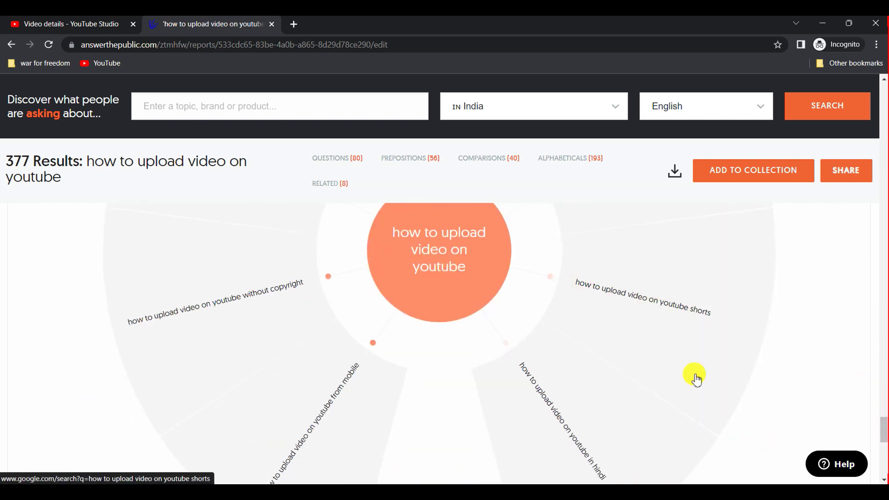
Step: Run a new AnswerThePublic search for "how to create a new youtube channel" in India and English
{"action": "left_click_drag", "start_coordinate": [884, 419], "coordinate": [882, 102]}
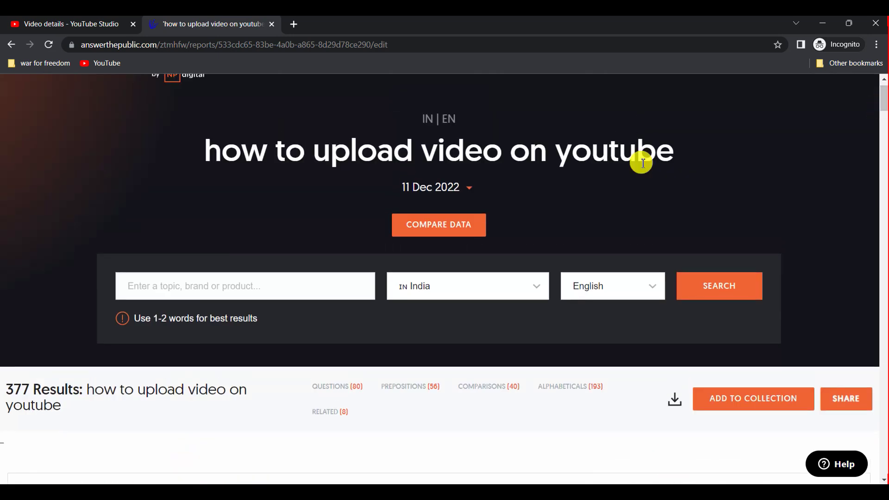
{"action": "left_click", "coordinate": [248, 286]}
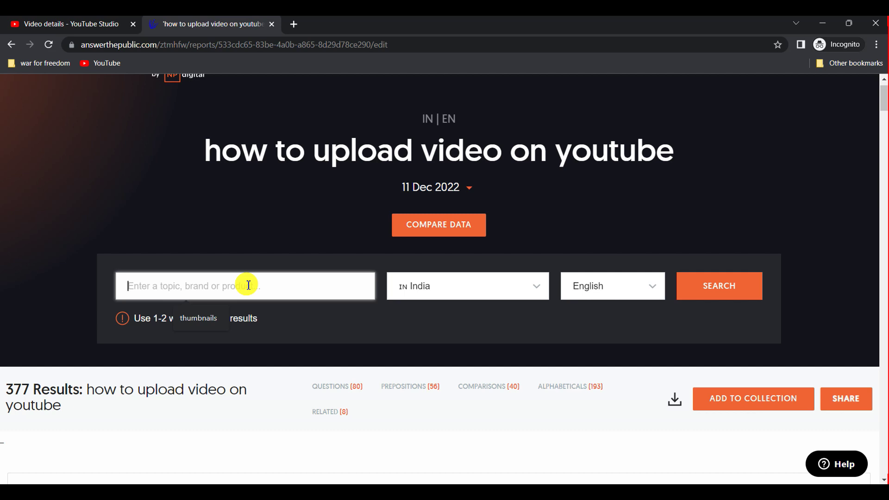
{"action": "type", "text": "new youtube channel"}
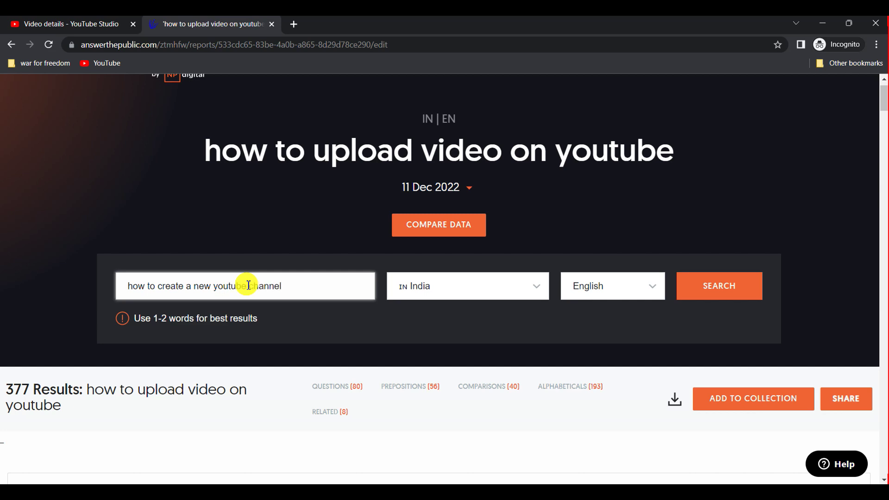
{"action": "left_click", "coordinate": [705, 288]}
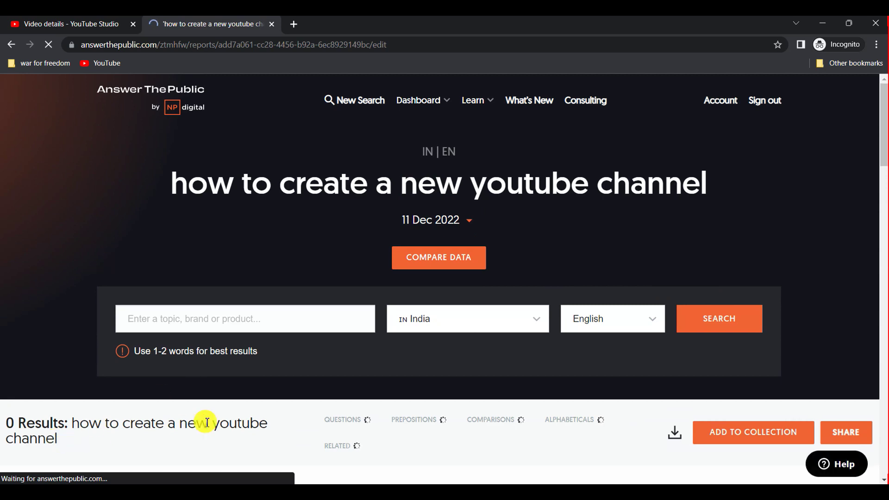
Step: Examine the Questions wheel for the "how to create a new youtube channel" topic to find popular keyword phrases
{"action": "scroll", "coordinate": [884, 138], "scroll_direction": "down", "scroll_amount": 2}
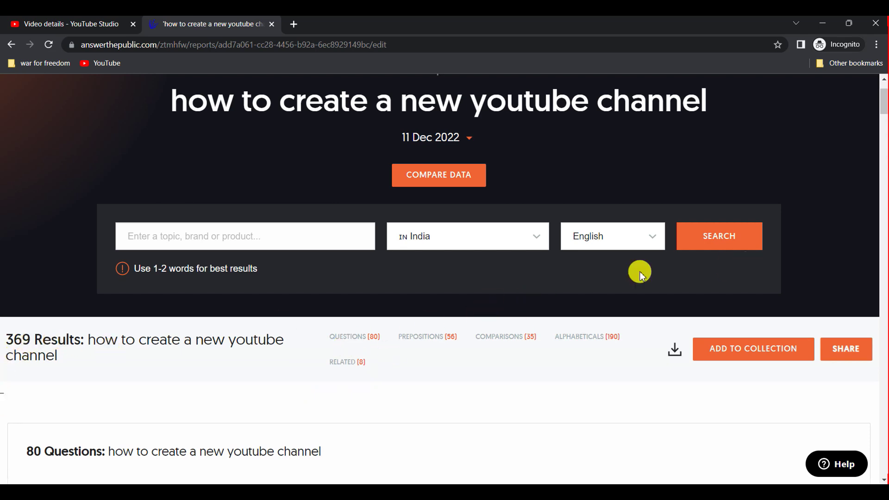
{"action": "mouse_move", "coordinate": [883, 96]}
{"action": "left_mouse_down"}
{"action": "mouse_move", "coordinate": [883, 116]}
{"action": "mouse_move", "coordinate": [883, 99]}
{"action": "left_mouse_up"}
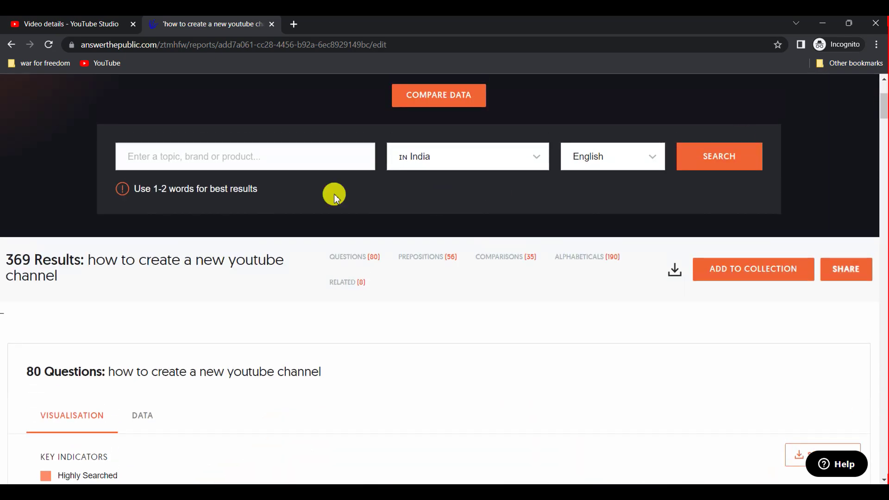
{"action": "left_click_drag", "start_coordinate": [883, 104], "coordinate": [885, 140]}
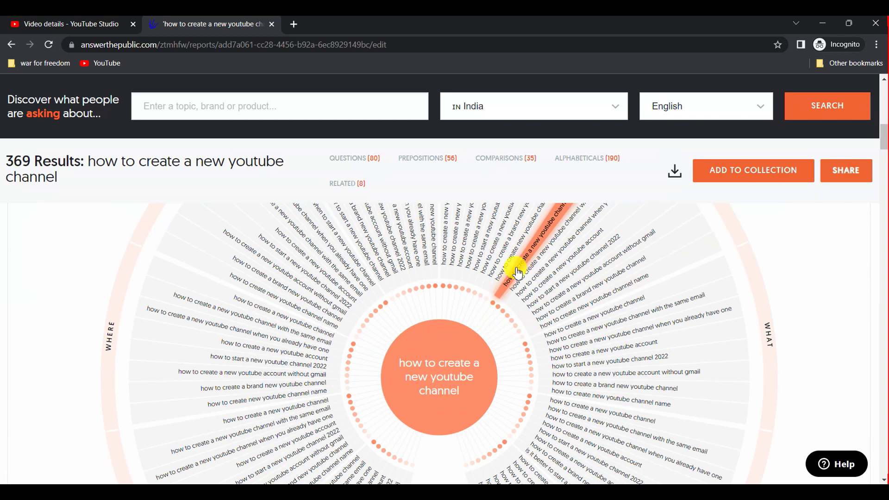
{"action": "scroll", "coordinate": [885, 134], "scroll_direction": "up", "scroll_amount": 1}
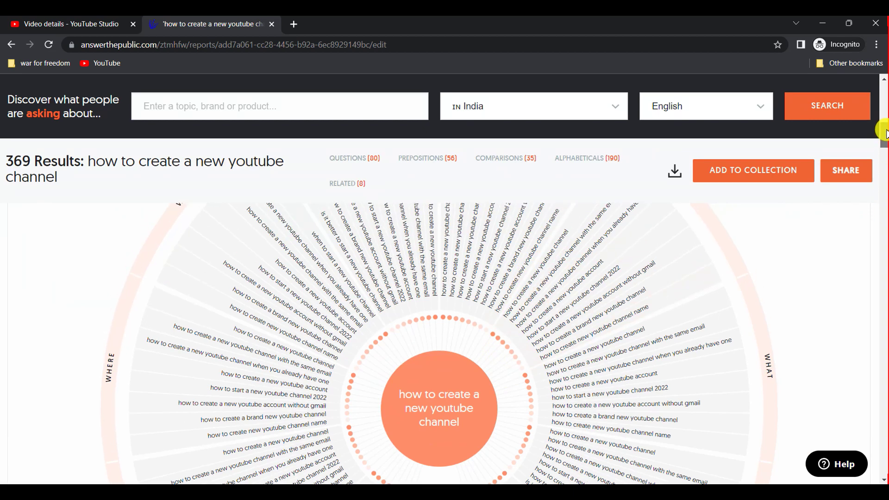
{"action": "scroll", "coordinate": [885, 134], "scroll_direction": "up", "scroll_amount": 1}
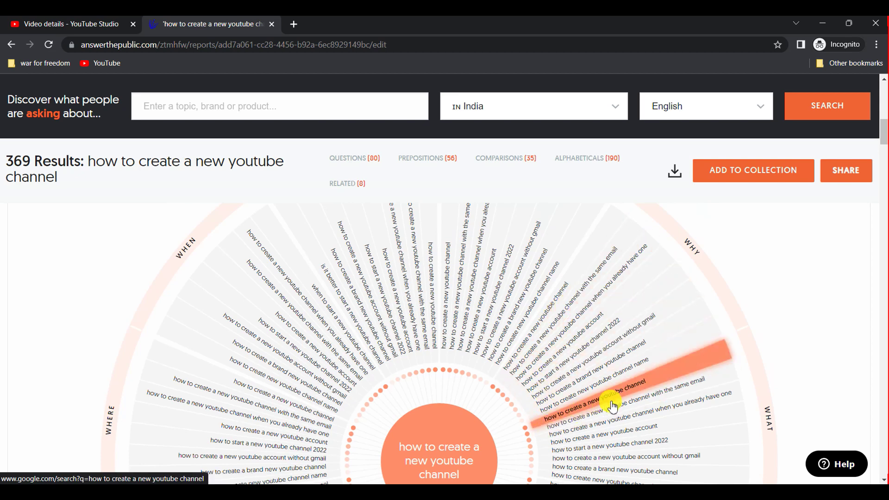
{"action": "left_click_drag", "start_coordinate": [884, 129], "coordinate": [875, 90]}
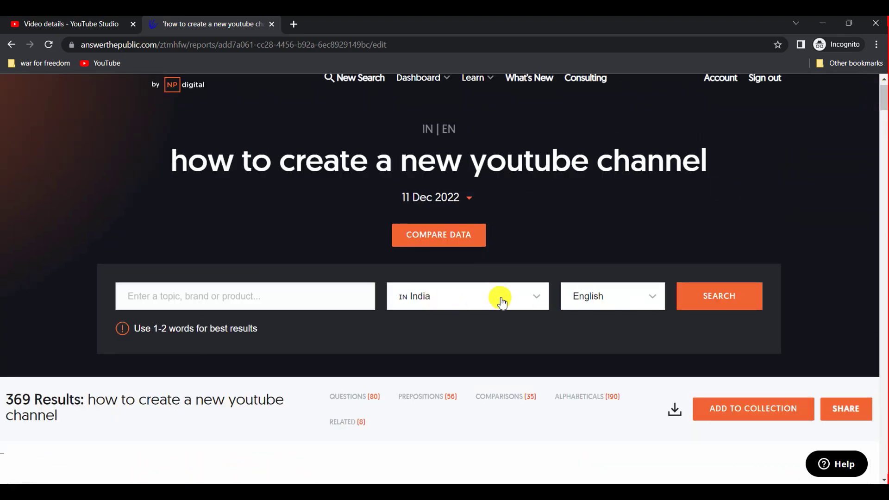
{"action": "scroll", "coordinate": [884, 115], "scroll_direction": "down", "scroll_amount": 1}
{"action": "left_click_drag", "start_coordinate": [884, 114], "coordinate": [881, 139]}
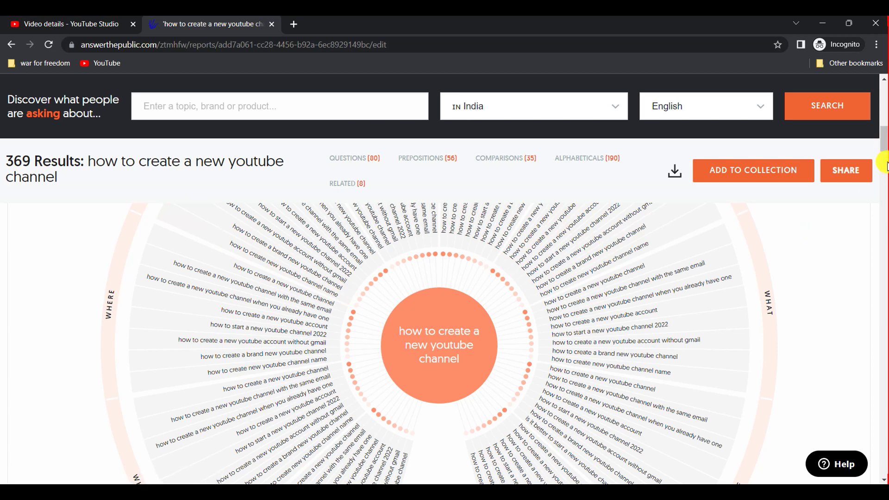
{"action": "mouse_move", "coordinate": [884, 141]}
{"action": "left_mouse_down"}
{"action": "mouse_move", "coordinate": [884, 178]}
{"action": "mouse_move", "coordinate": [879, 135]}
{"action": "left_mouse_up"}
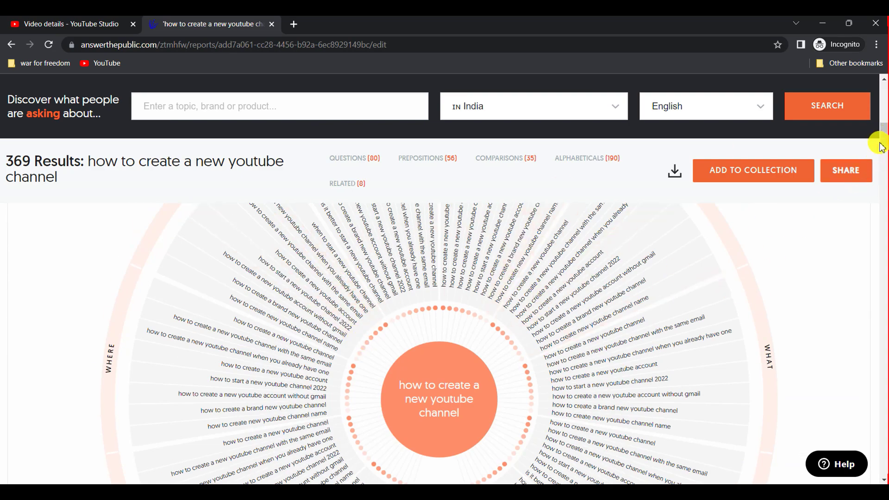
Step: Check the report's Alphabeticals phrases against the video's tags in YouTube Studio, and return to the start of the AnswerThePublic report
{"action": "left_click_drag", "start_coordinate": [884, 138], "coordinate": [884, 159]}
{"action": "left_click_drag", "start_coordinate": [883, 180], "coordinate": [884, 319]}
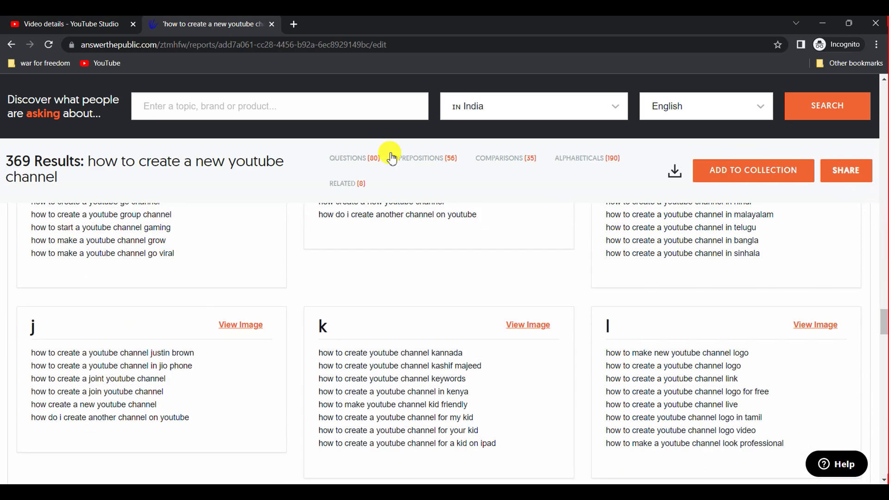
{"action": "left_click", "coordinate": [28, 24]}
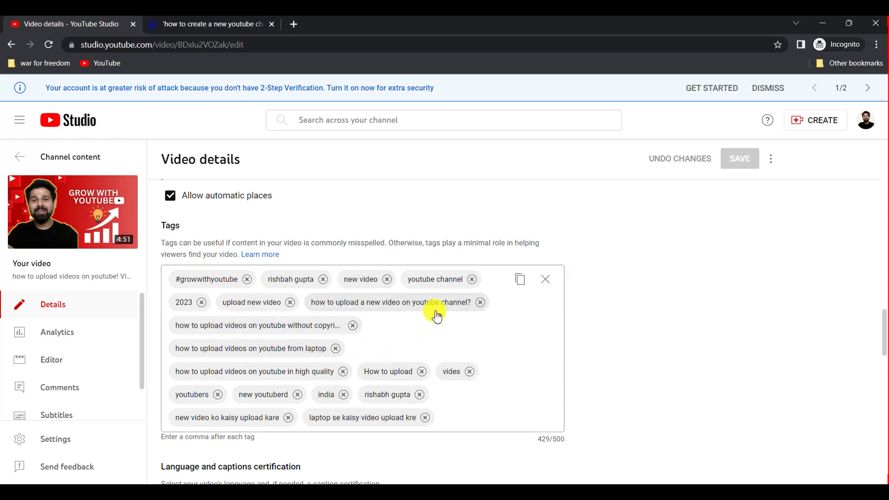
{"action": "left_click", "coordinate": [209, 26]}
{"action": "left_click_drag", "start_coordinate": [883, 319], "coordinate": [876, 95]}
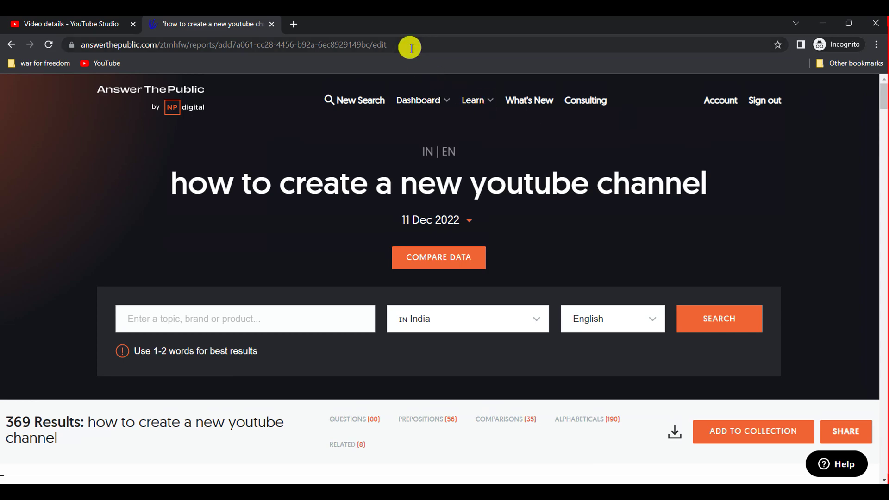
Step: Open the rapidtags.io website in place of the AnswerThePublic report
{"action": "left_click", "coordinate": [376, 41]}
{"action": "type", "text": "r"}
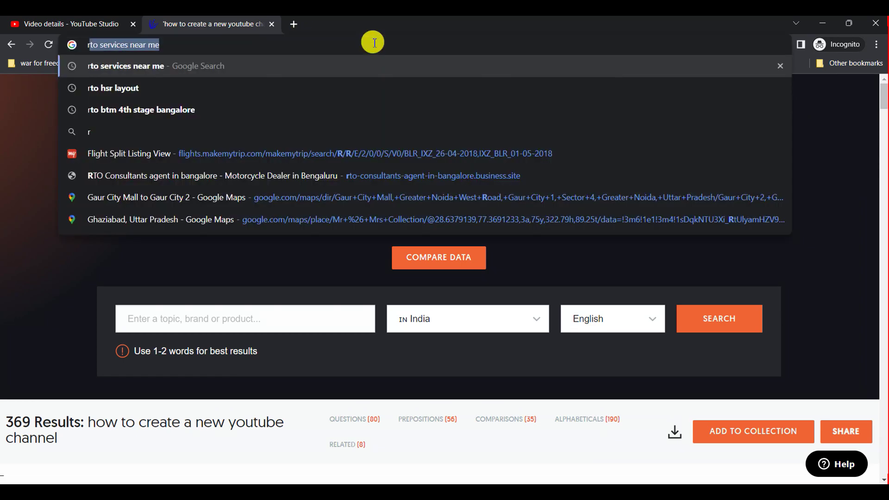
{"action": "type", "text": "apid"}
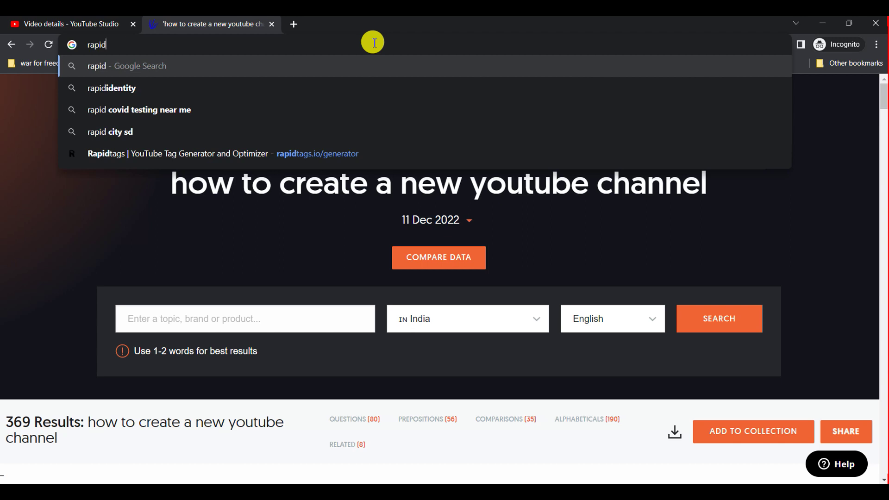
{"action": "type", "text": "tags."}
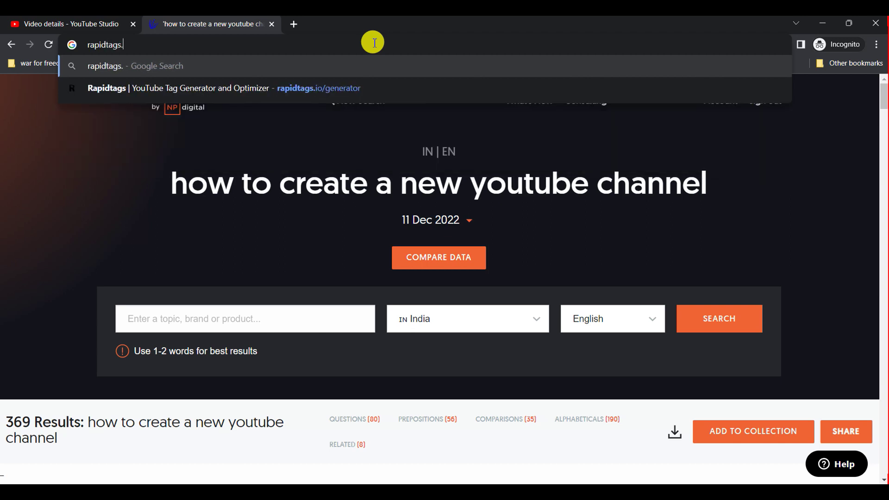
{"action": "type", "text": "io"}
{"action": "key", "text": "Return"}
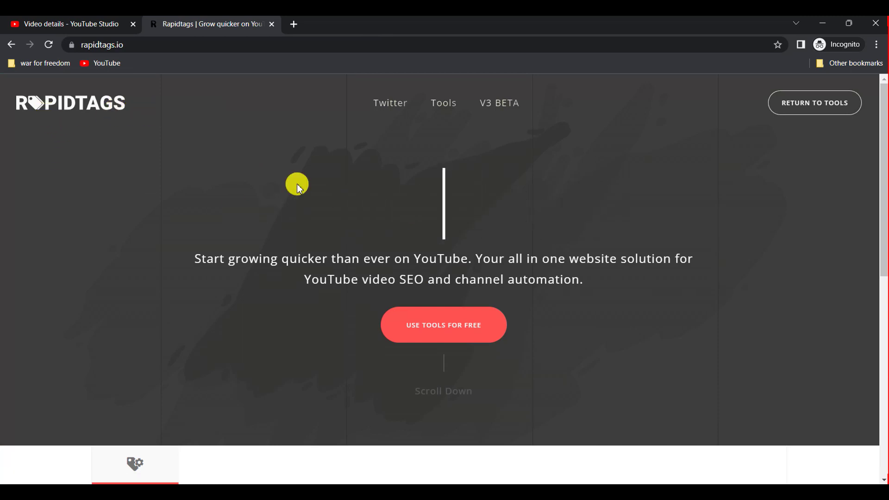
Step: Check the video's tags in YouTube Studio, then return to Rapidtags and open its free YouTube tag generator
{"action": "left_click", "coordinate": [107, 21]}
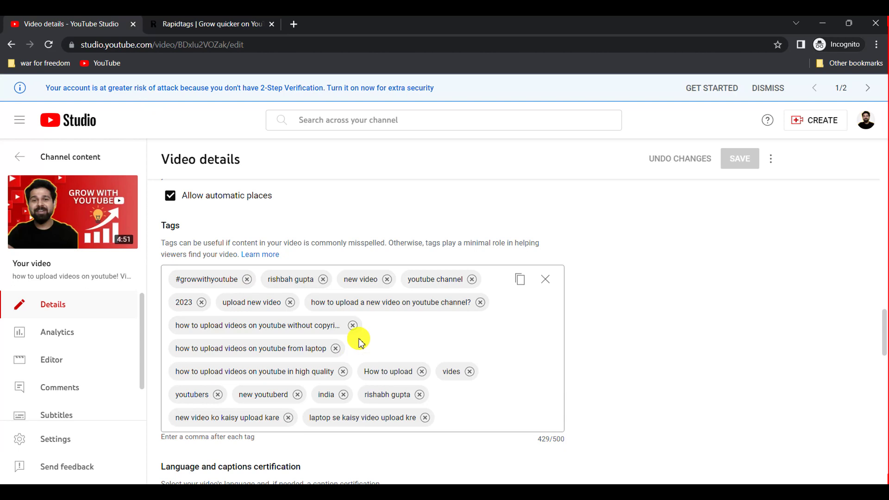
{"action": "key", "text": "ctrl+Tab"}
{"action": "left_click", "coordinate": [433, 329]}
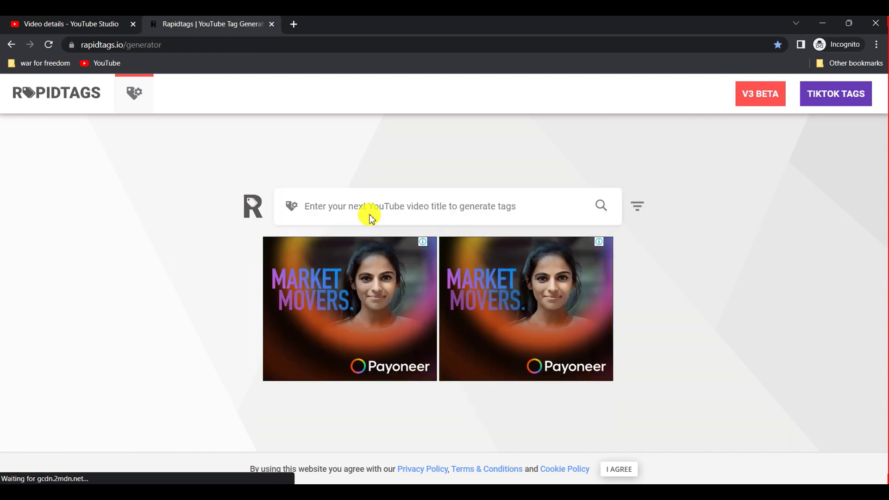
Step: Generate tags for the video title "how to upload a video on youtube channel"
{"action": "left_click", "coordinate": [370, 213]}
{"action": "type", "text": "how tyo"}
{"action": "key", "text": "BackSpace"}
{"action": "key", "text": "BackSpace"}
{"action": "type", "text": "o upload a vid"}
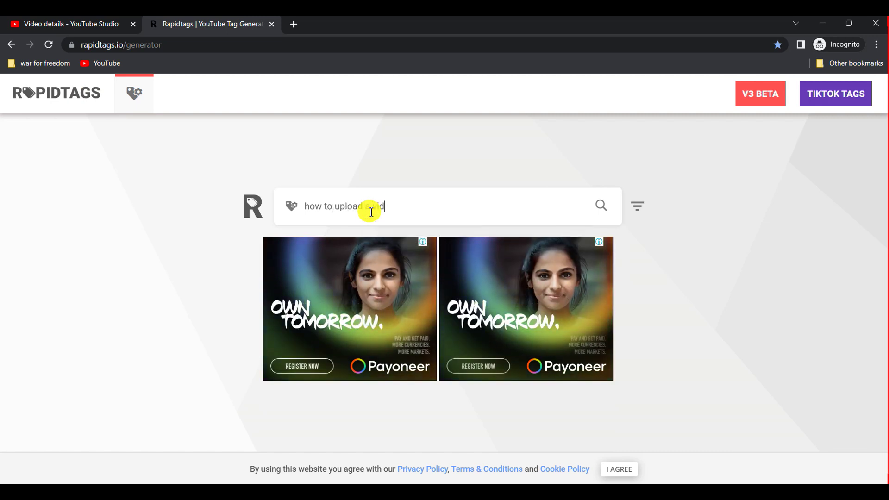
{"action": "type", "text": "eo on youtueb c"}
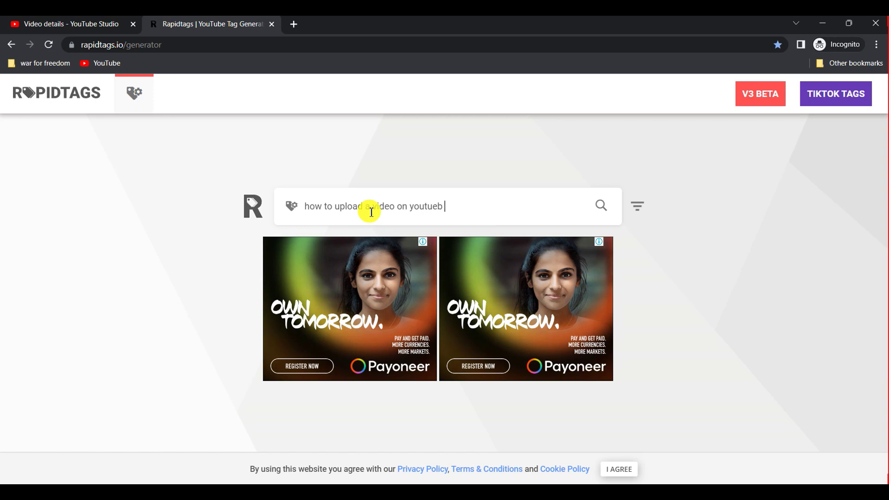
{"action": "key", "text": "BackSpace"}
{"action": "key", "text": "BackSpace"}
{"action": "key", "text": "BackSpace"}
{"action": "key", "text": "BackSpace"}
{"action": "type", "text": "be channel"}
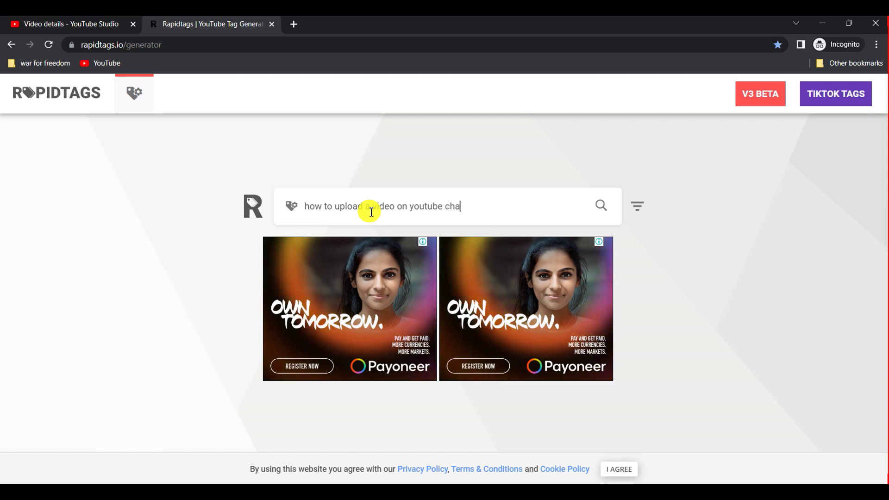
{"action": "left_click", "coordinate": [603, 205]}
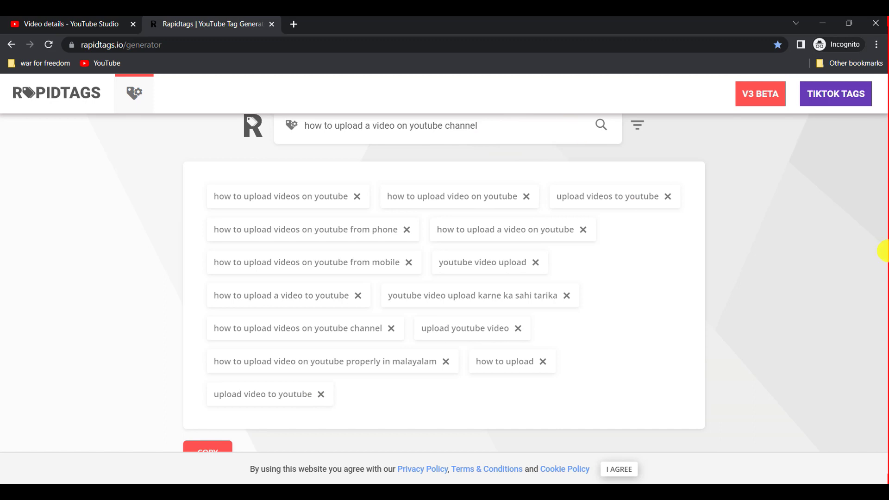
Step: Generate tags for the phrase "youtube channel 2023" in place of the video title and copy the resulting list
{"action": "left_click_drag", "start_coordinate": [495, 127], "coordinate": [204, 126]}
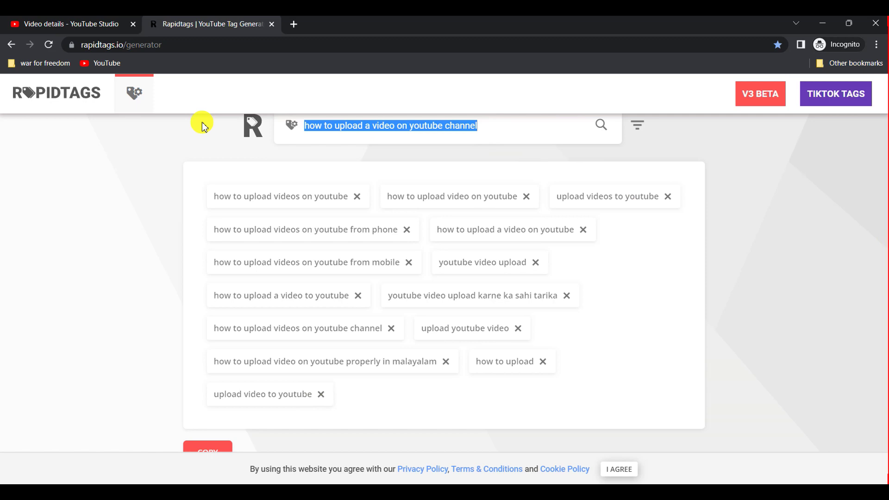
{"action": "type", "text": "youtube"}
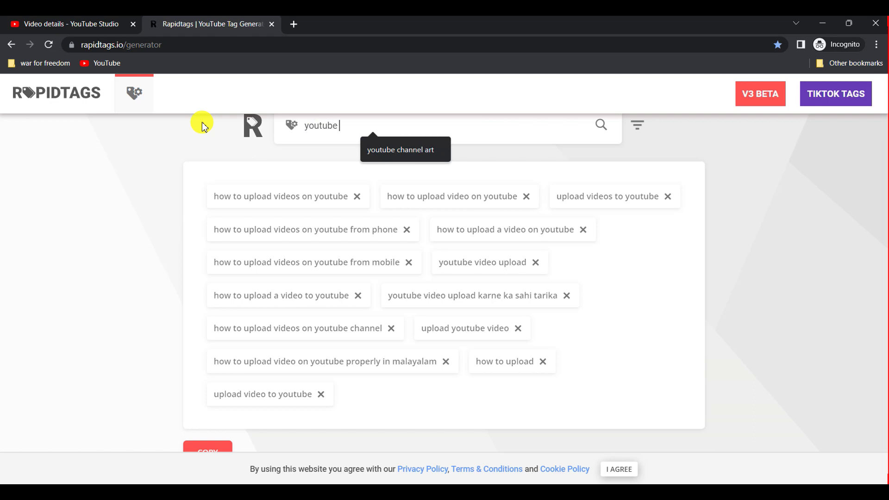
{"action": "key", "text": "BackSpace"}
{"action": "key", "text": "BackSpace"}
{"action": "type", "text": "nel 2023"}
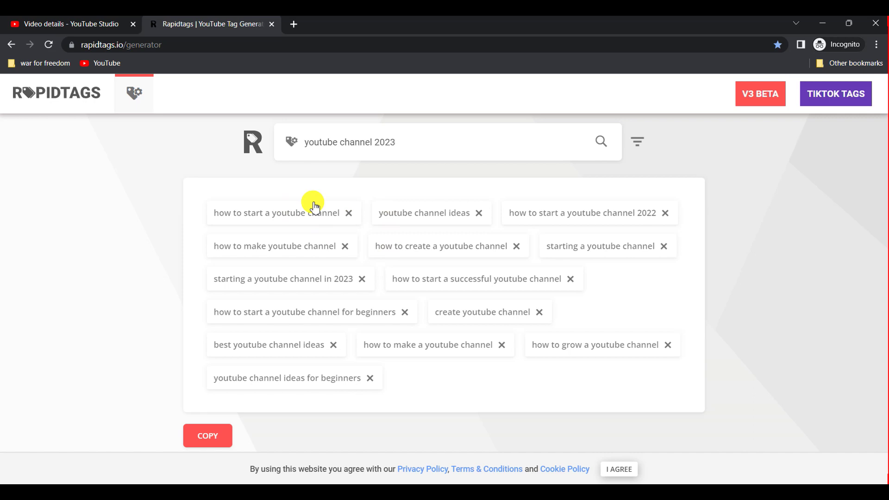
{"action": "left_click", "coordinate": [218, 438]}
Step: Switch to YouTube Studio, clear all of the video's existing tags and paste the copied Rapidtags list in their place
{"action": "left_click", "coordinate": [70, 24]}
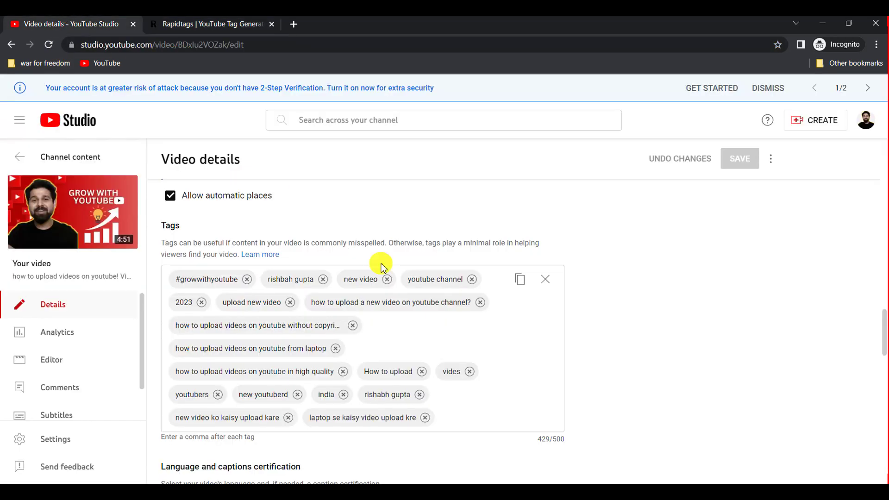
{"action": "left_click", "coordinate": [543, 279]}
{"action": "left_click", "coordinate": [284, 273]}
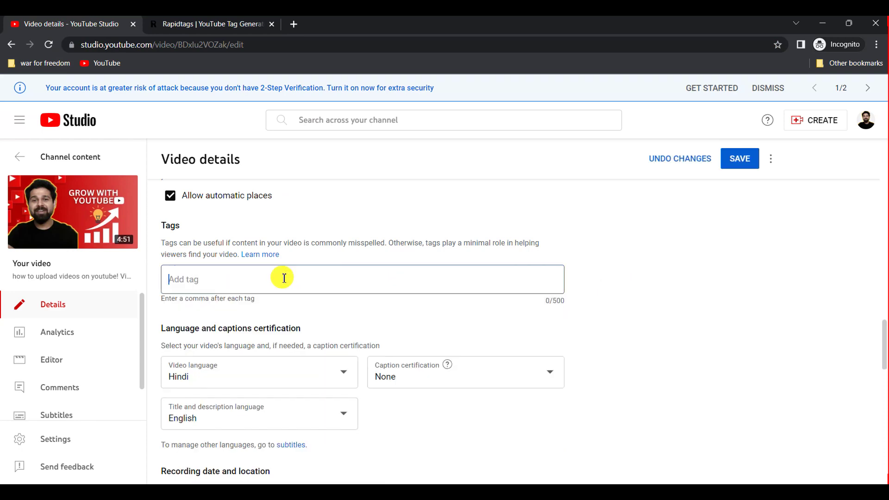
{"action": "key", "text": "ctrl+v"}
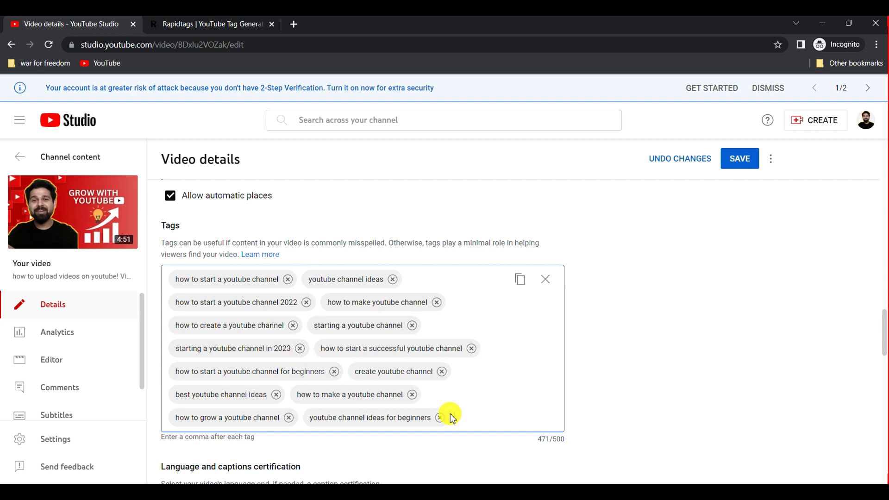
Step: Return to Rapidtags and generate tags for "money" and for "entreprenuership"
{"action": "left_click", "coordinate": [185, 23]}
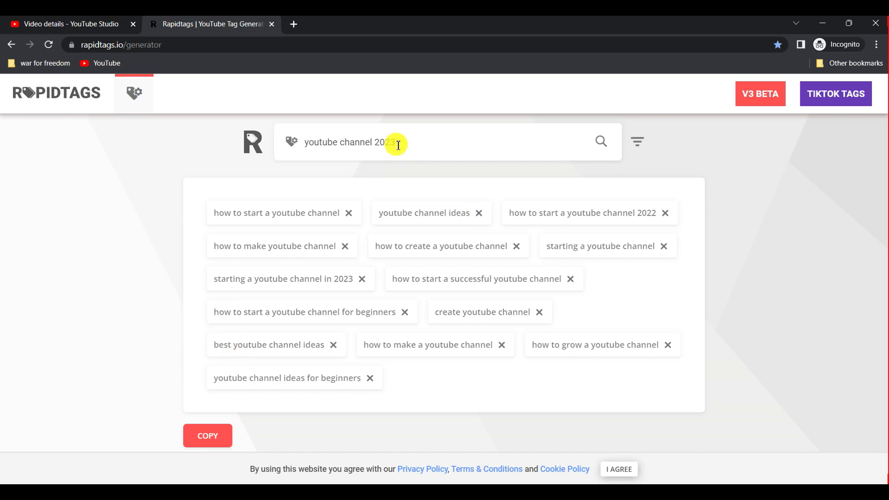
{"action": "left_click_drag", "start_coordinate": [398, 145], "coordinate": [258, 148]}
{"action": "type", "text": "money"}
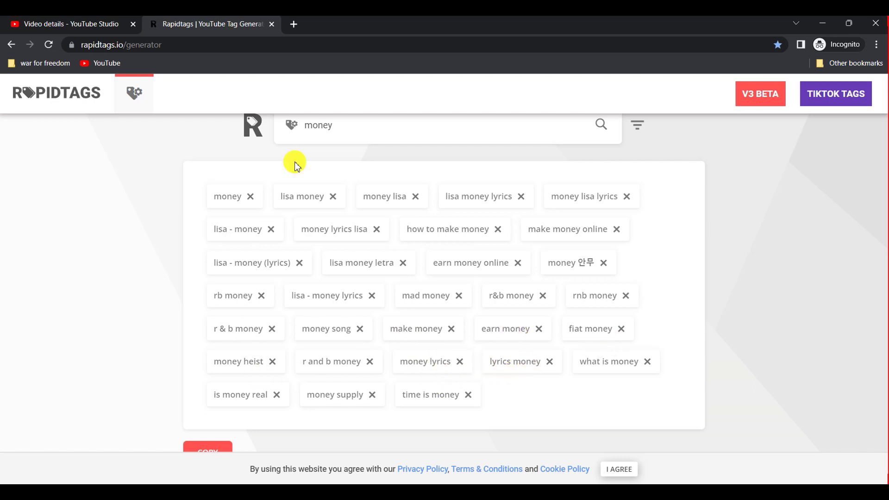
{"action": "left_click_drag", "start_coordinate": [345, 122], "coordinate": [212, 145]}
{"action": "key", "text": "BackSpace"}
{"action": "type", "text": "enb"}
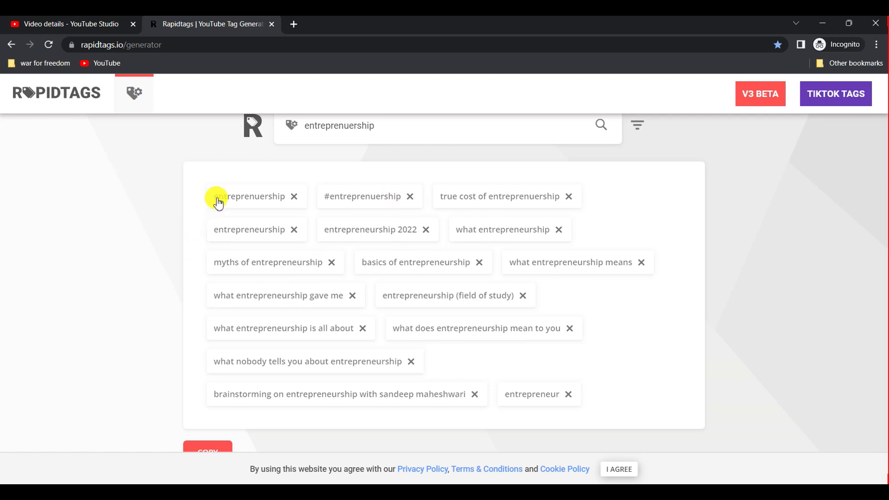
Step: Replace the Rapidtags page with a Google search for "vidiq" and open the vidIQ website from the results
{"action": "left_click", "coordinate": [273, 25]}
{"action": "left_click", "coordinate": [158, 25]}
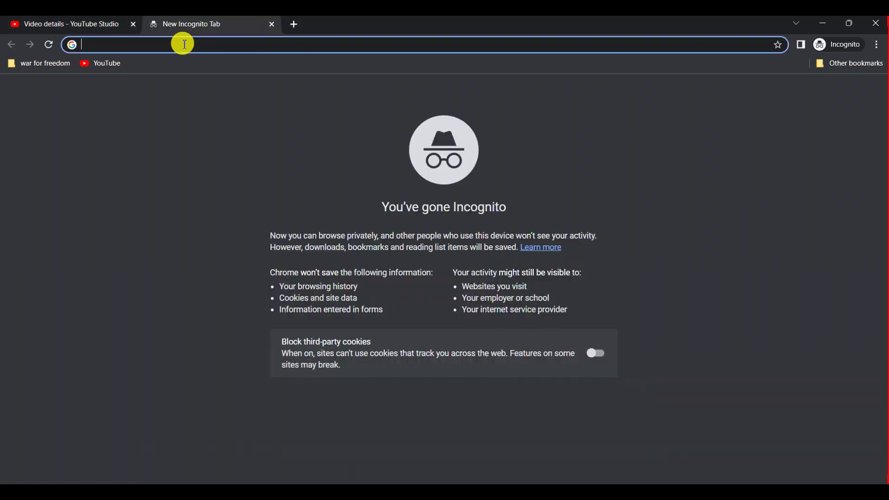
{"action": "type", "text": "vi"}
{"action": "key", "text": "BackSpace"}
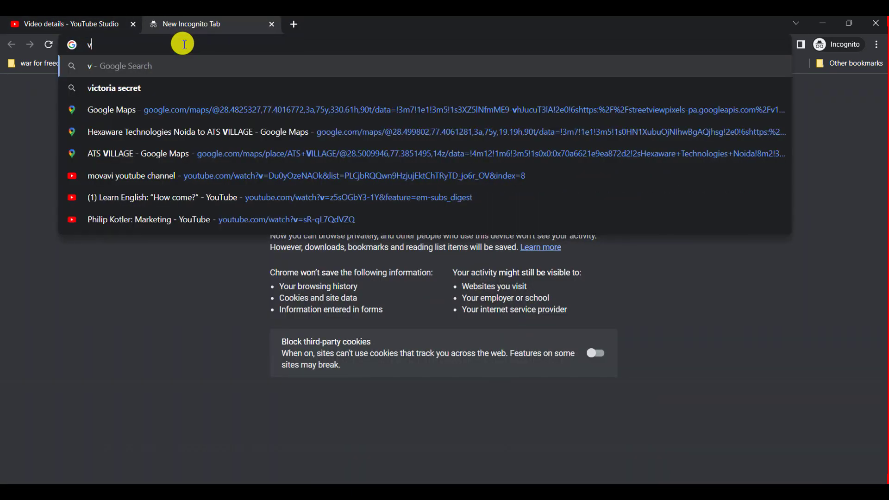
{"action": "type", "text": "id"}
{"action": "key", "text": "BackSpace"}
{"action": "key", "text": "BackSpace"}
{"action": "type", "text": "id"}
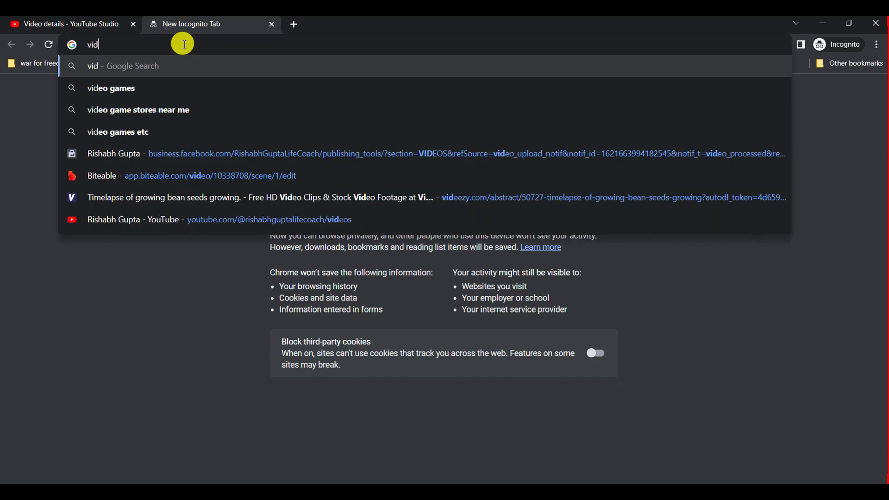
{"action": "type", "text": "iq"}
{"action": "key", "text": "Return"}
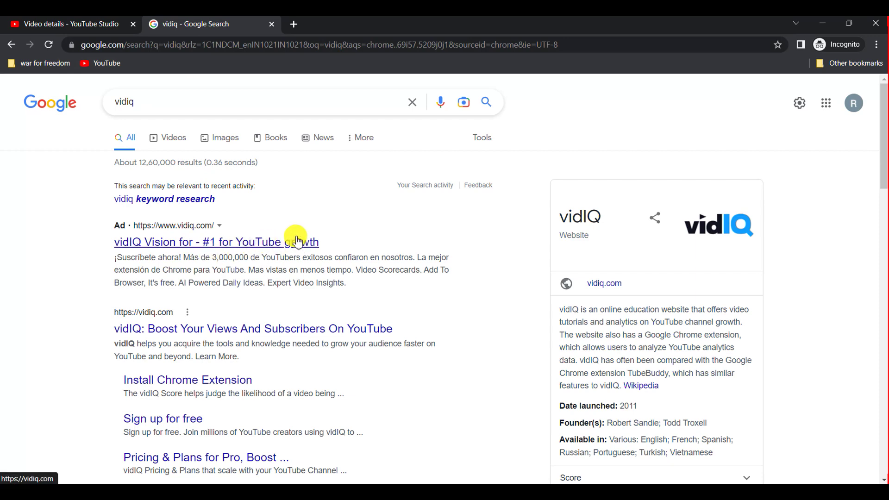
{"action": "left_click", "coordinate": [266, 251]}
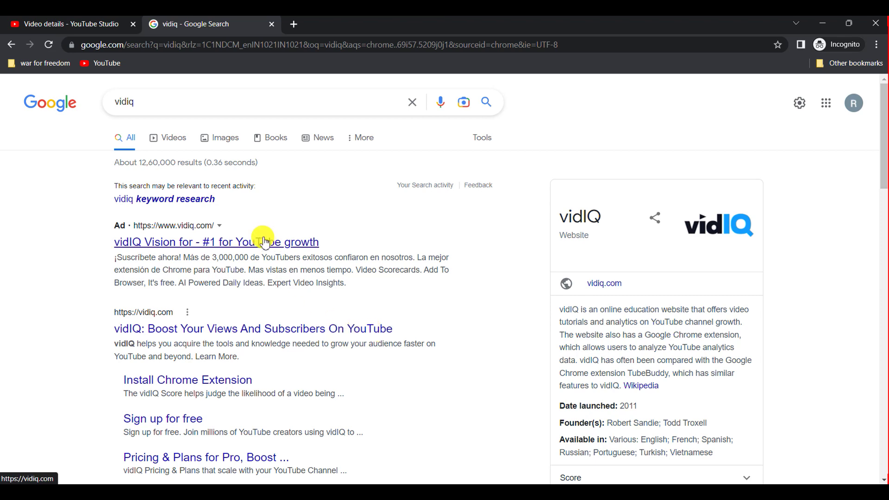
{"action": "left_click", "coordinate": [250, 244]}
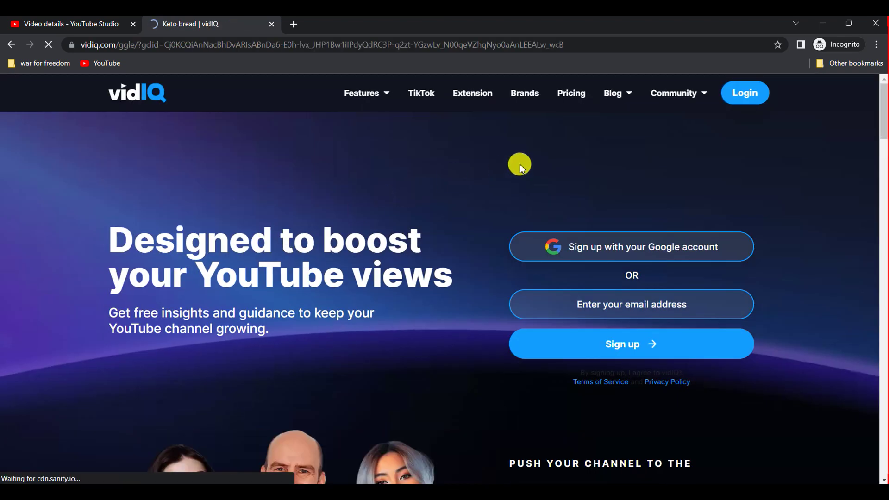
Step: Log in to vidIQ with the existing Google account
{"action": "mouse_move", "coordinate": [885, 111]}
{"action": "left_mouse_down"}
{"action": "mouse_move", "coordinate": [882, 218]}
{"action": "mouse_move", "coordinate": [882, 119]}
{"action": "left_mouse_up"}
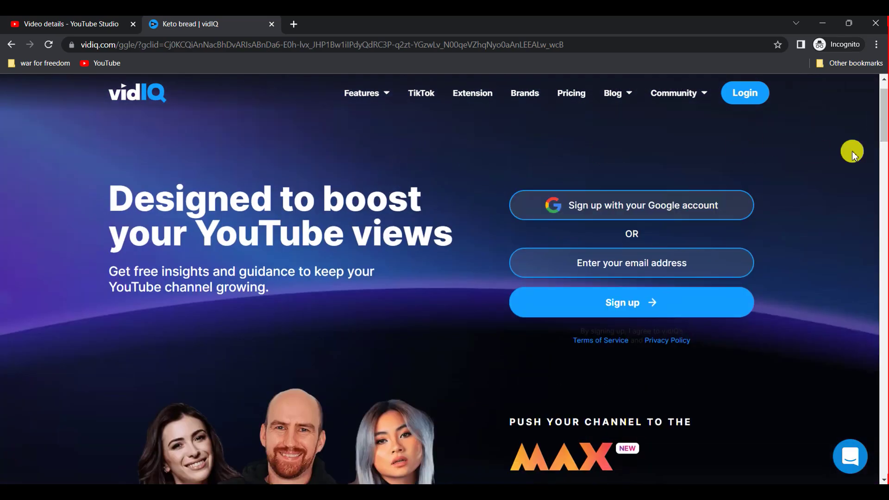
{"action": "mouse_move", "coordinate": [885, 122]}
{"action": "left_mouse_down"}
{"action": "mouse_move", "coordinate": [885, 343]}
{"action": "mouse_move", "coordinate": [881, 115]}
{"action": "left_mouse_up"}
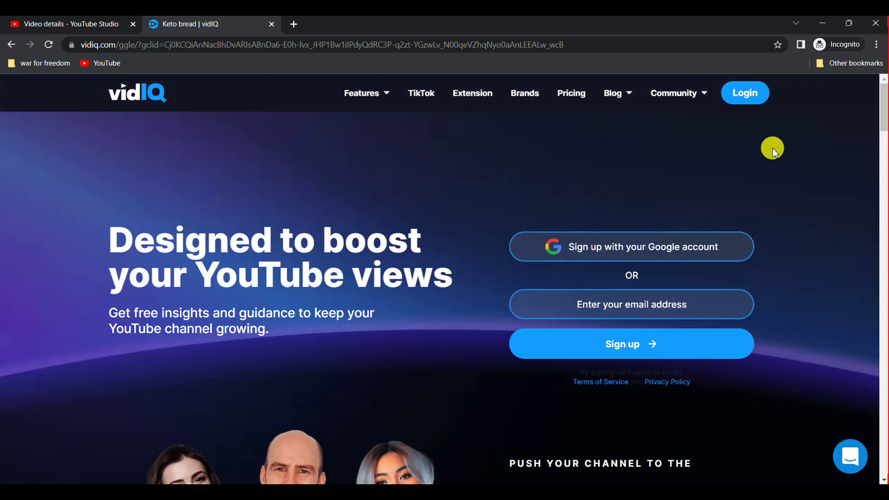
{"action": "left_click", "coordinate": [750, 98]}
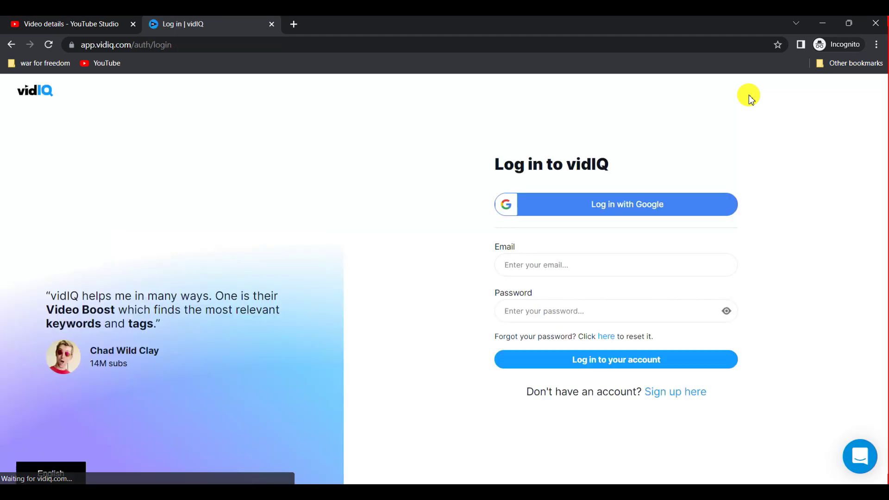
{"action": "left_click", "coordinate": [621, 200]}
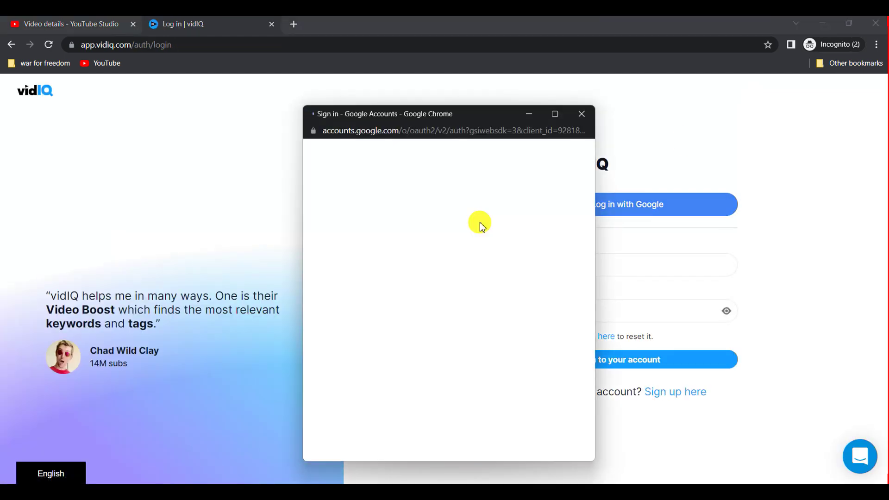
{"action": "left_click", "coordinate": [398, 287]}
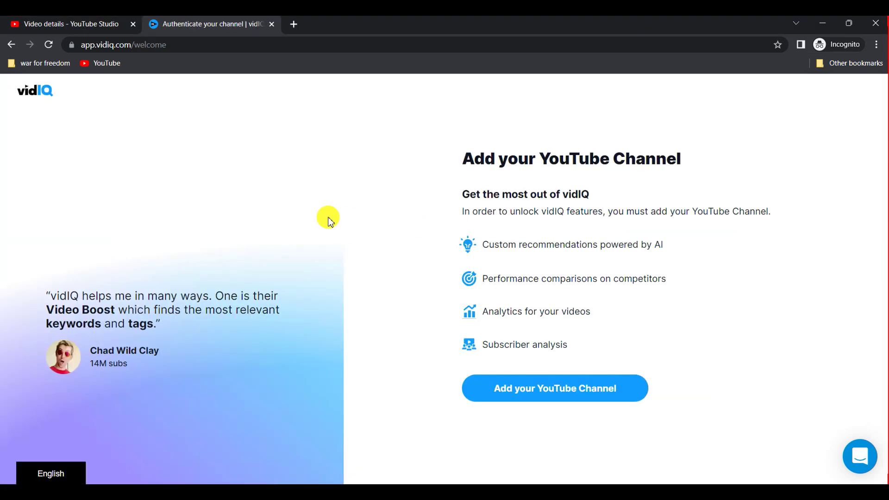
Step: Add the YouTube channel to vidIQ by granting it Google account access, and dismiss the welcome and keyword dialogs without adding keywords
{"action": "left_click", "coordinate": [564, 397]}
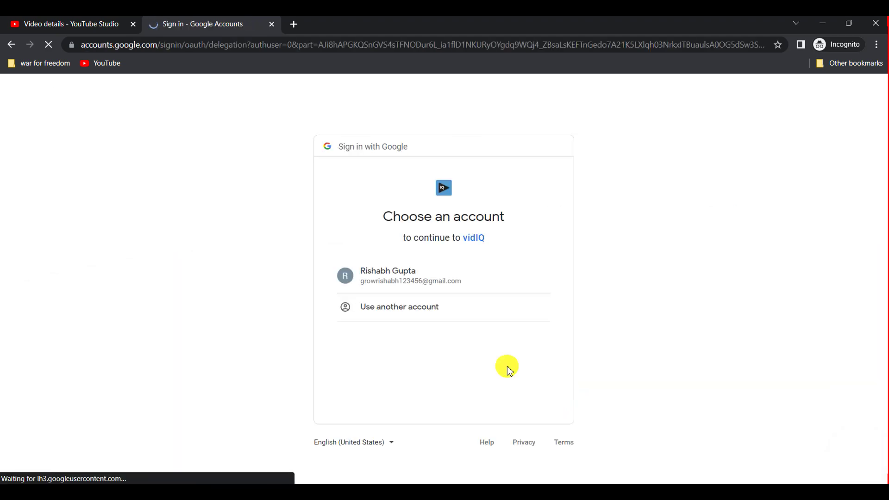
{"action": "left_click", "coordinate": [413, 280]}
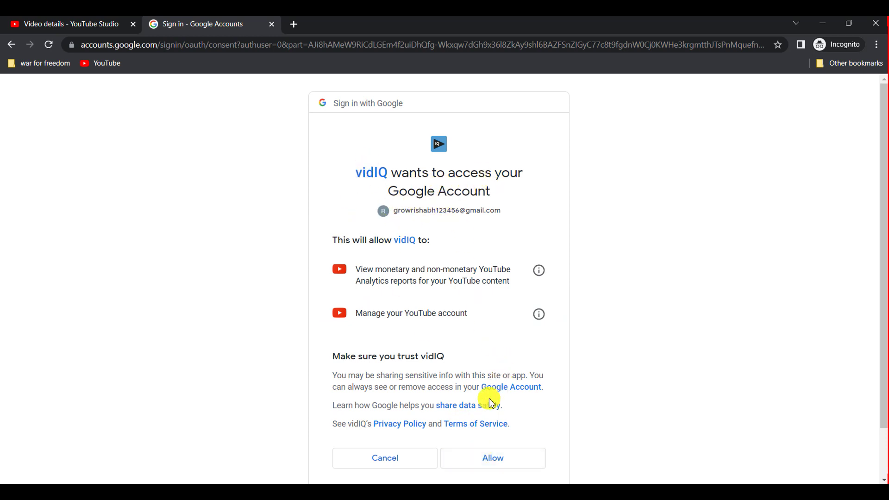
{"action": "left_click", "coordinate": [519, 454]}
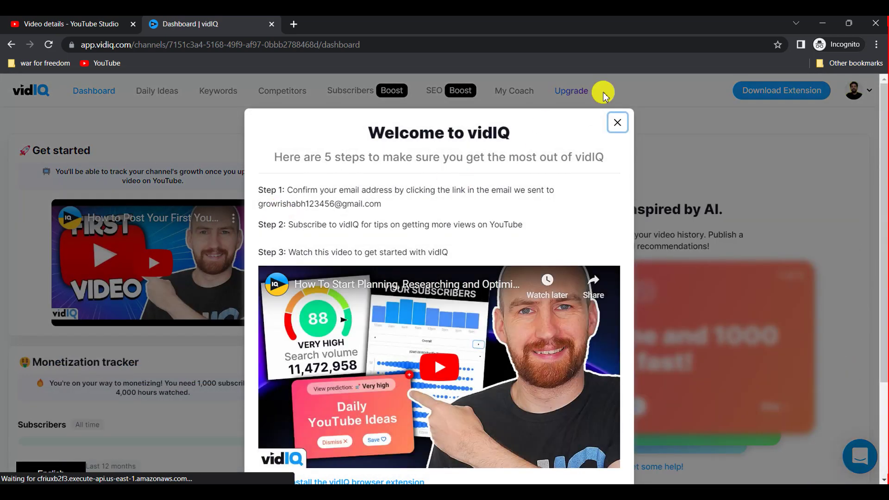
{"action": "left_click", "coordinate": [617, 123]}
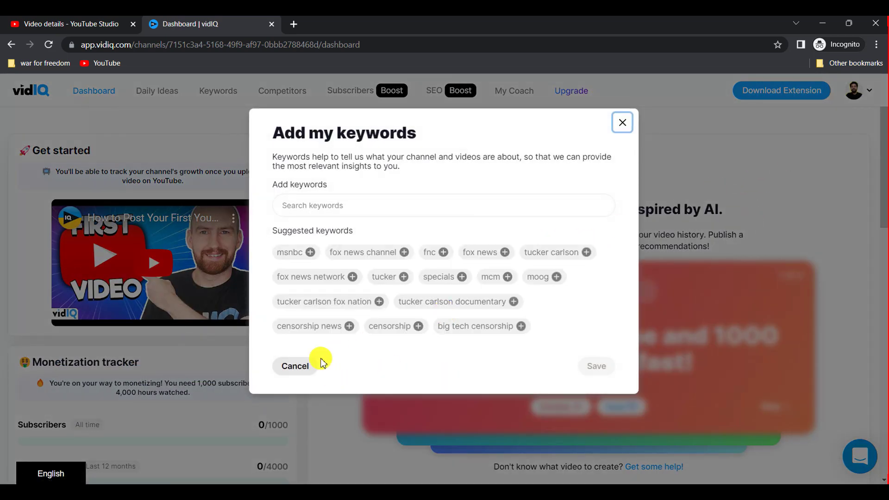
{"action": "left_click", "coordinate": [296, 367]}
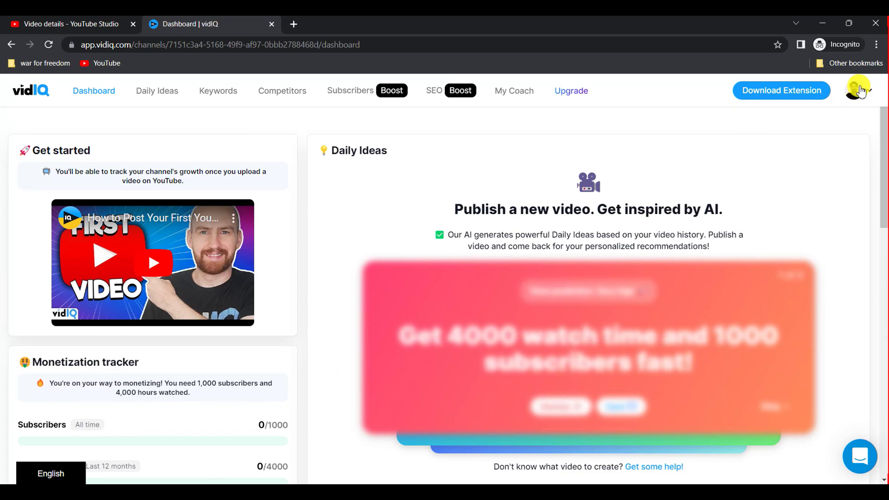
{"action": "left_click_drag", "start_coordinate": [883, 152], "coordinate": [875, 134]}
Step: Switch to YouTube Studio, open and close the 2-Step Verification page, and dismiss the security notice
{"action": "left_click", "coordinate": [79, 24]}
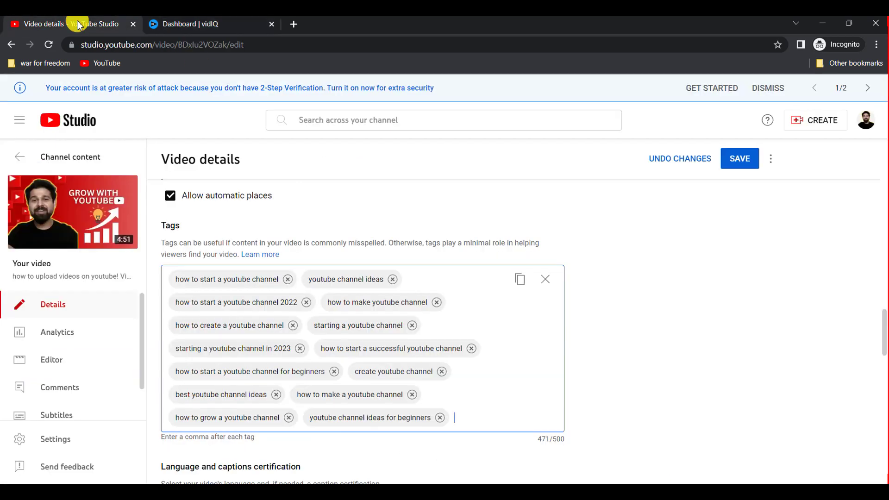
{"action": "left_click", "coordinate": [714, 94]}
{"action": "left_click", "coordinate": [46, 23]}
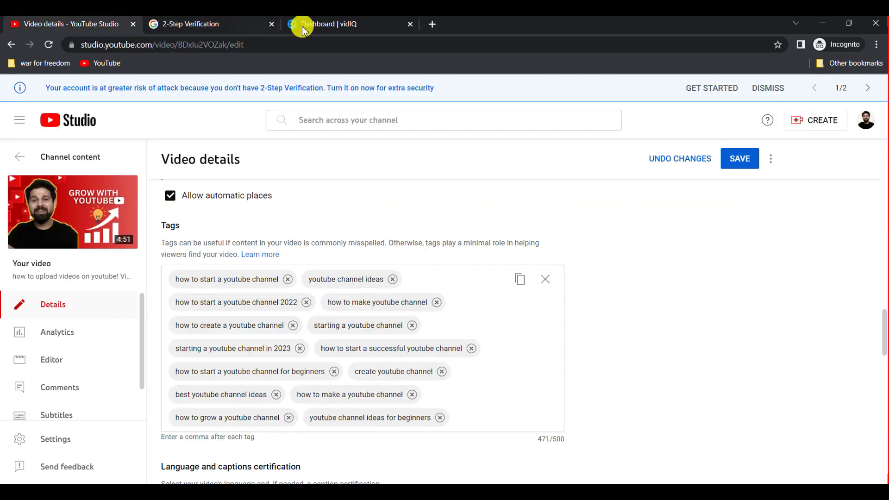
{"action": "left_click", "coordinate": [272, 24]}
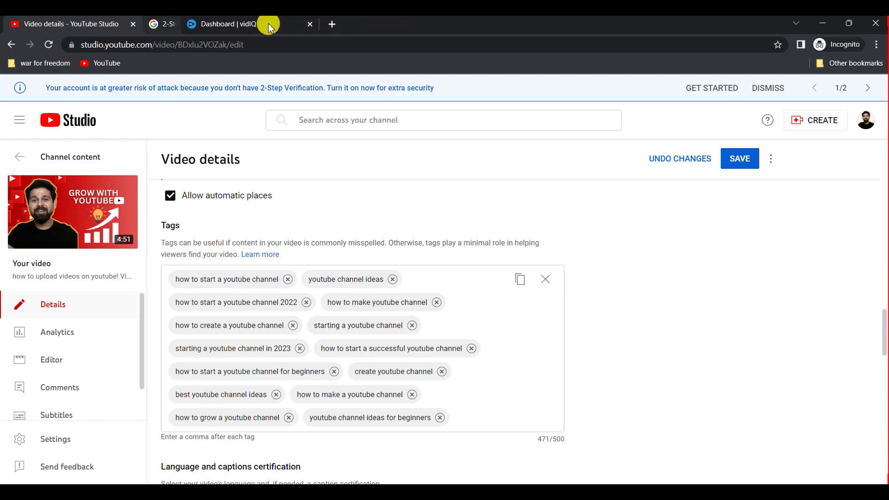
{"action": "left_click", "coordinate": [767, 89]}
Step: Open the account's own YouTube channel page from YouTube Studio, discarding the unsaved tag changes
{"action": "left_click", "coordinate": [865, 120]}
{"action": "left_click", "coordinate": [764, 187]}
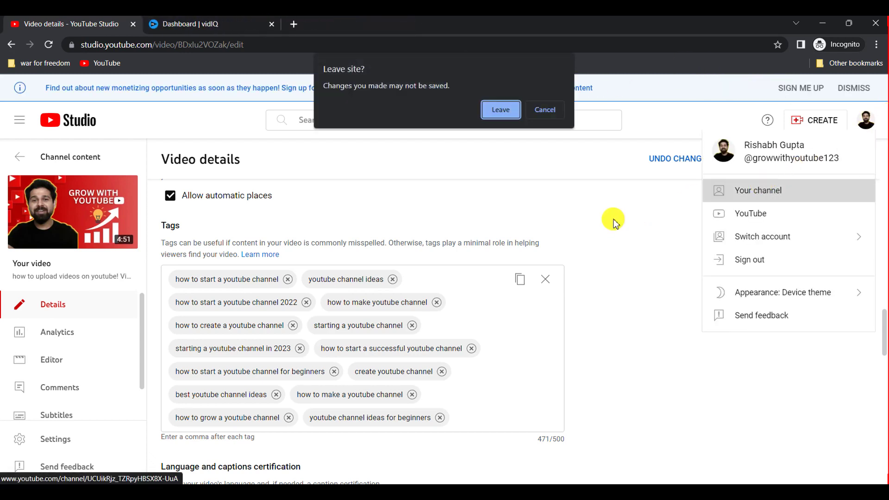
{"action": "left_click", "coordinate": [496, 114]}
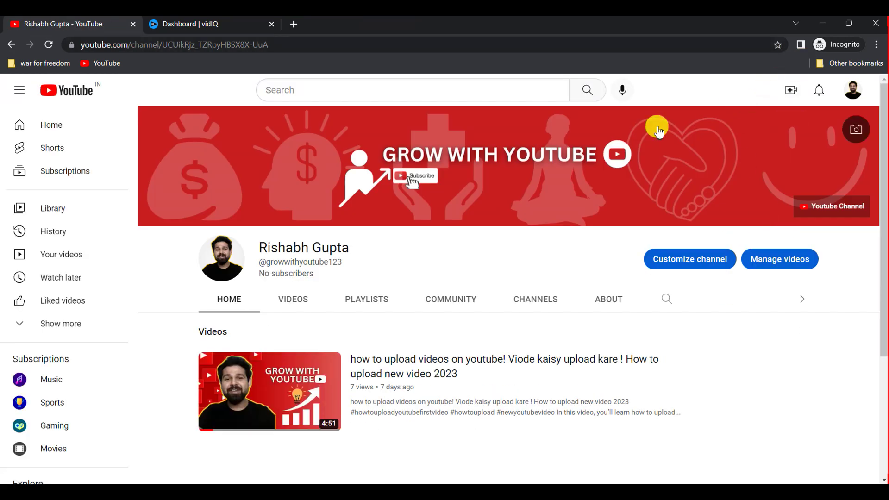
Step: Open the vidIQ Vision for YouTube extension's Chrome Web Store page from the vidIQ dashboard
{"action": "left_click", "coordinate": [222, 24]}
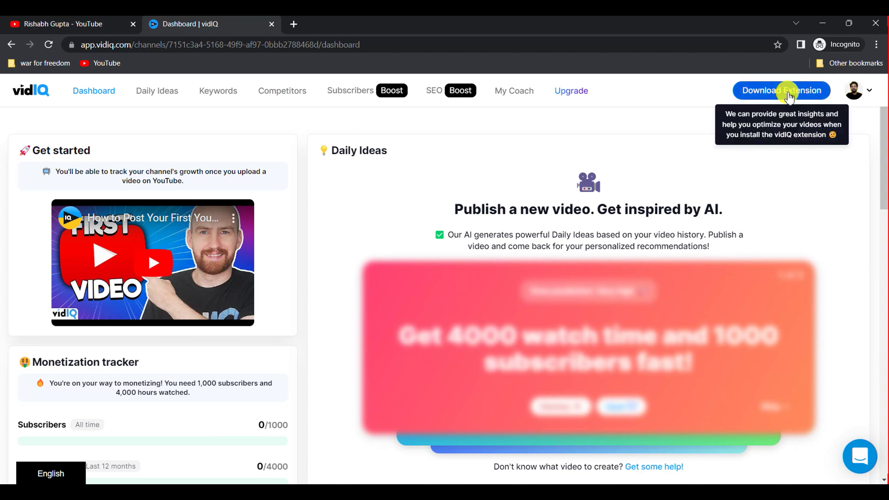
{"action": "left_click", "coordinate": [787, 93]}
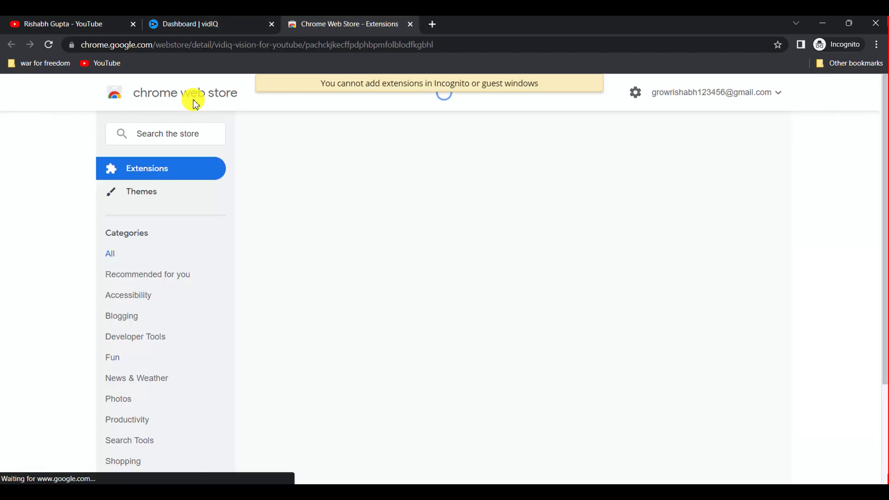
{"action": "left_click", "coordinate": [64, 22]}
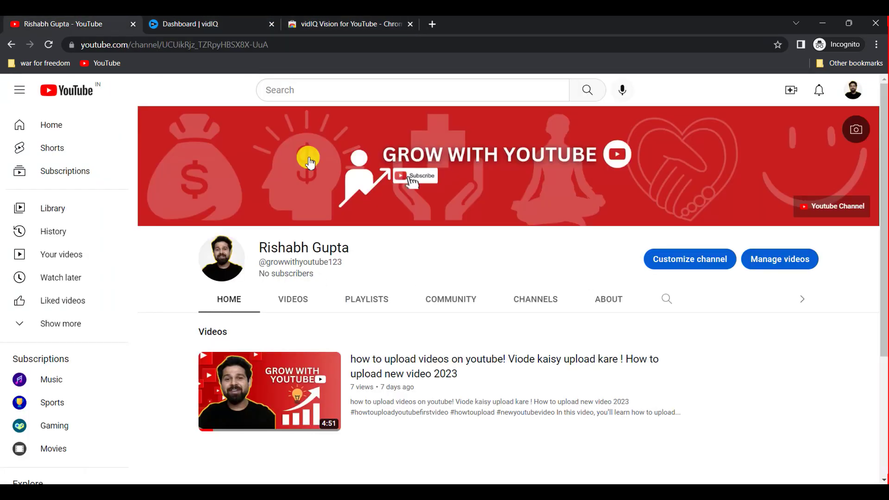
{"action": "left_click", "coordinate": [352, 24]}
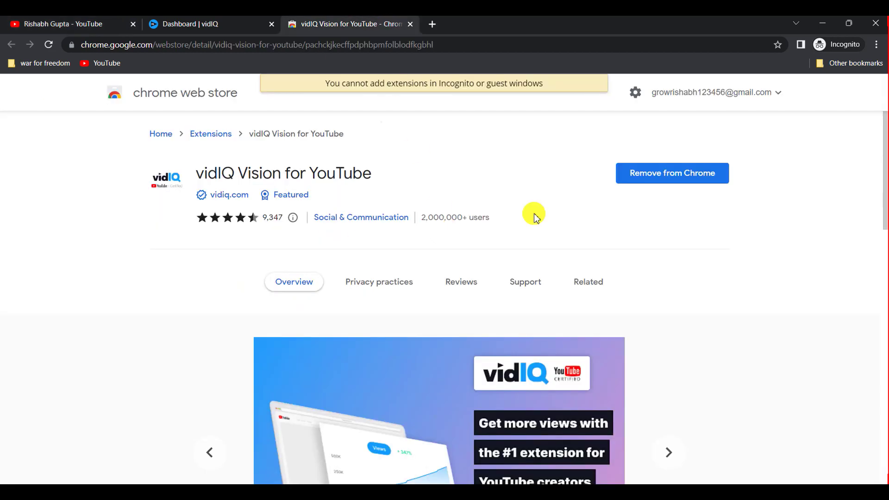